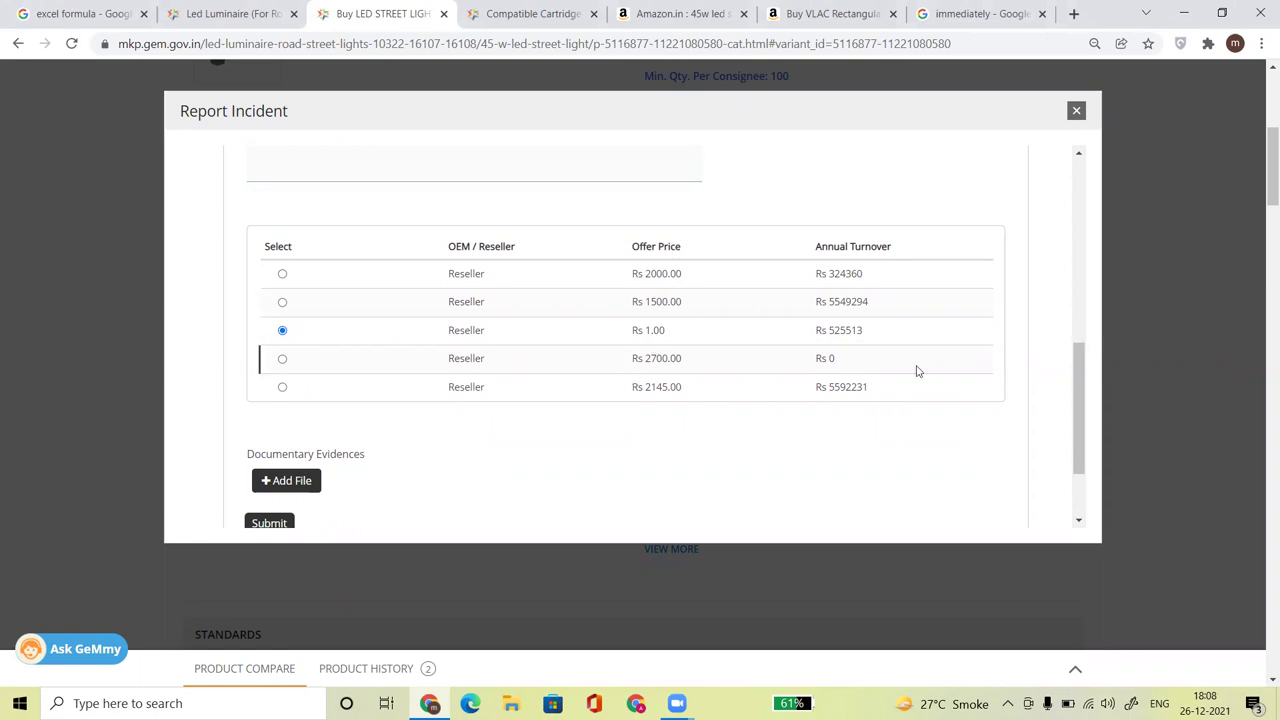
Step: Try to submit the incident report against the Rs 1.00 reseller offer without any documentary evidence
left_click_drag(1082, 390, 1094, 428)
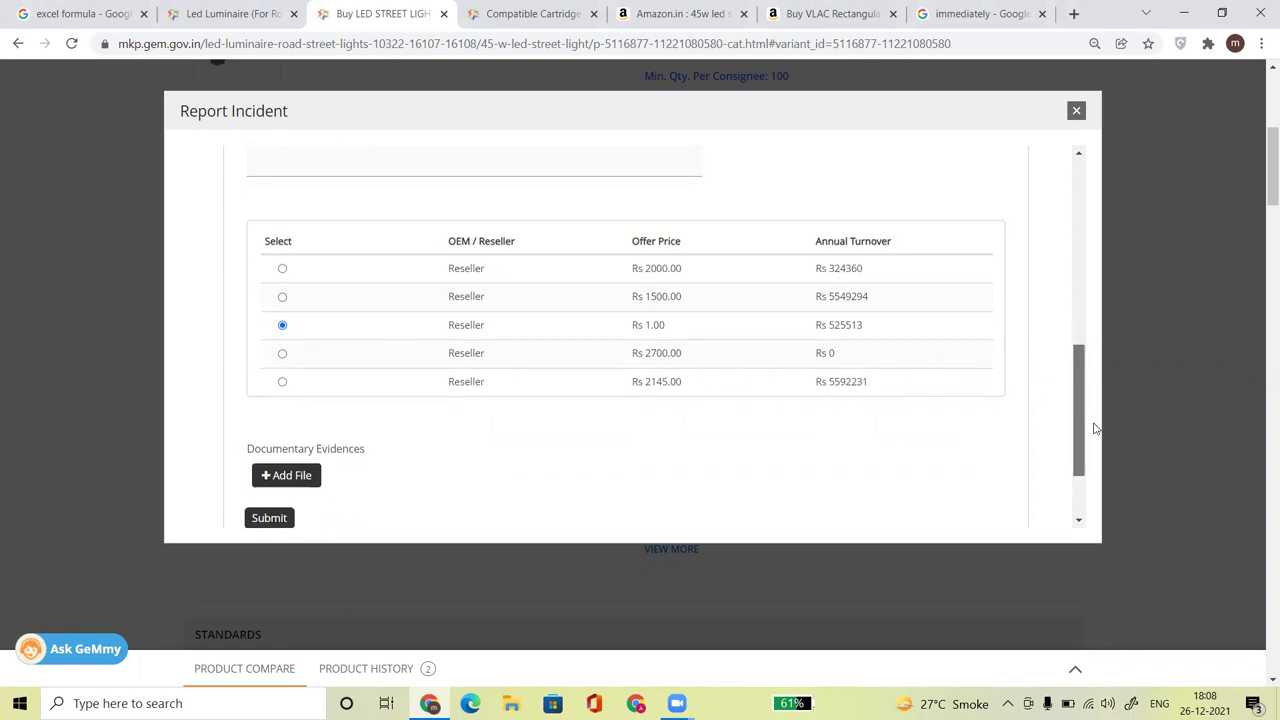
scroll(1094, 428, "down", 2)
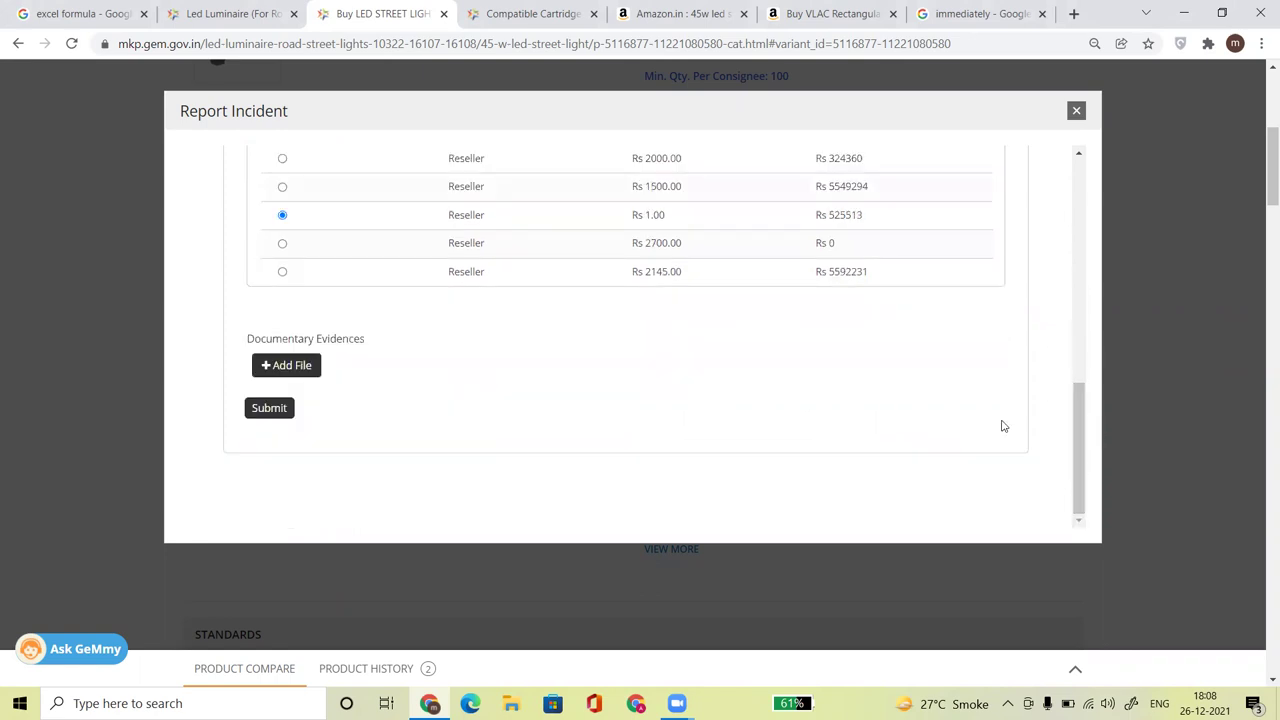
left_click(269, 408)
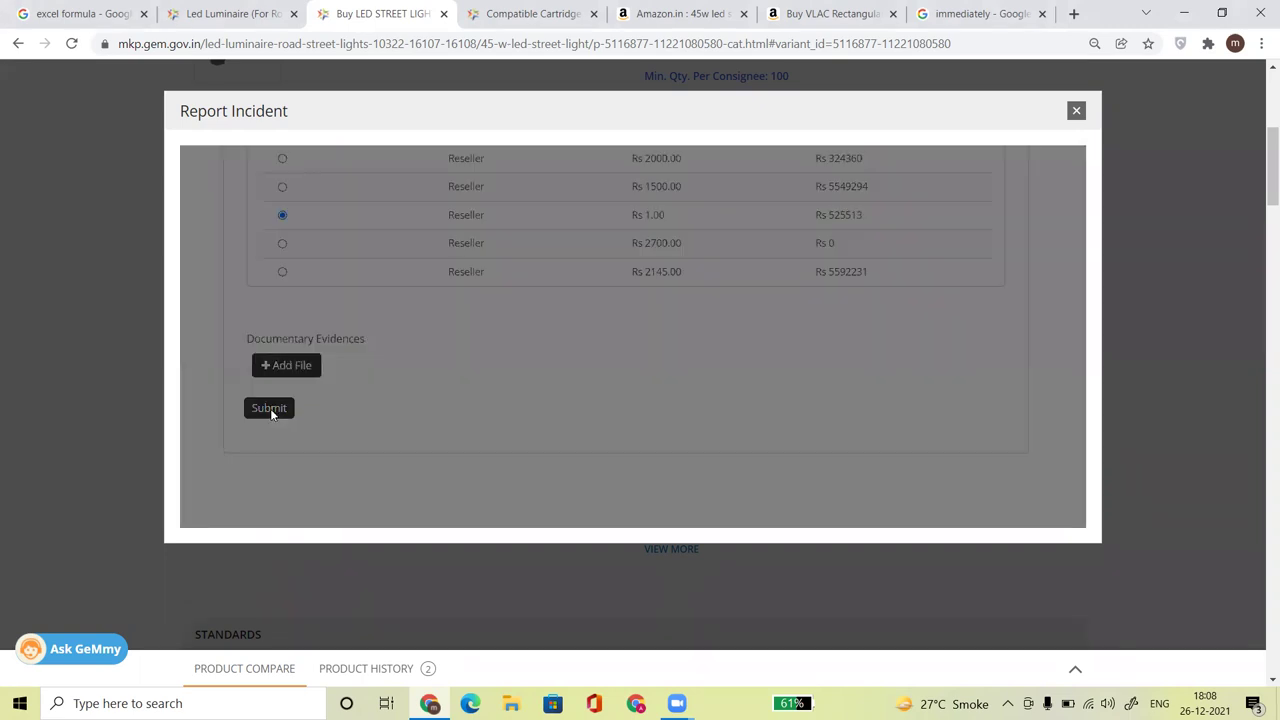
left_click(440, 324)
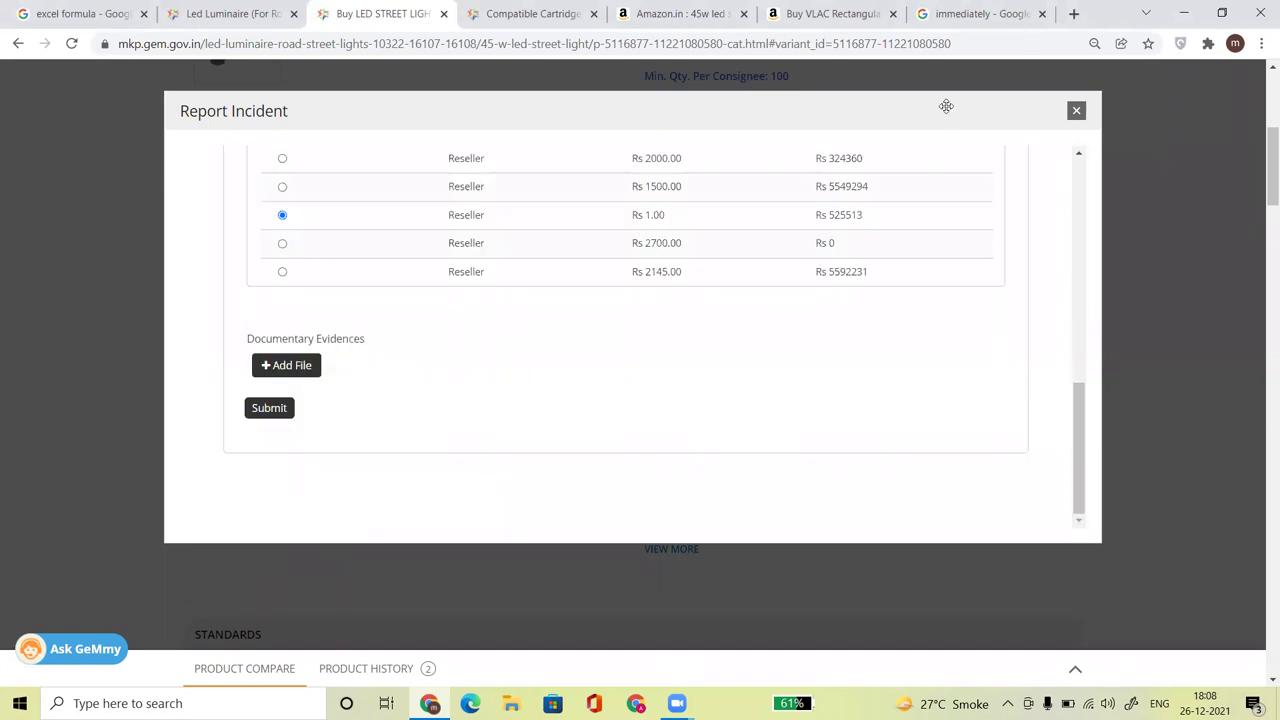
Step: Save the Amazon page of the VLAC 45 W LED street light as a PDF named "led light" on the Desktop
left_click(836, 13)
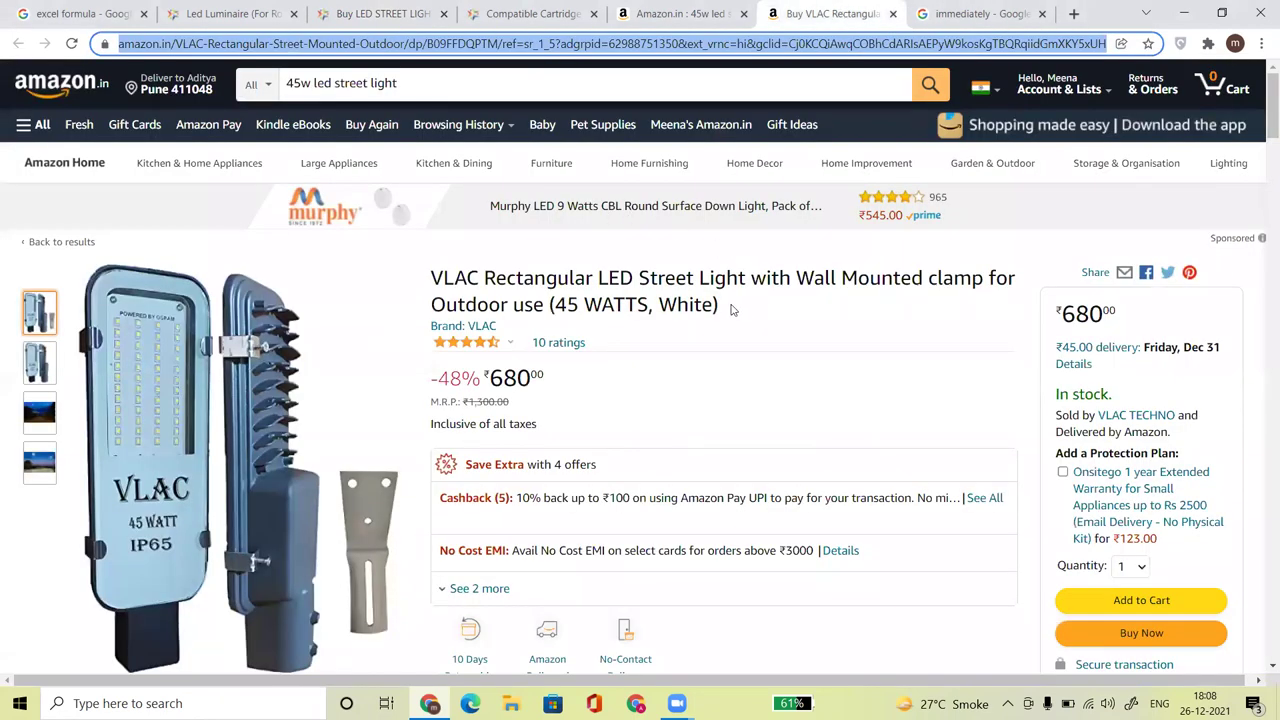
key("ctrl+p")
left_click(988, 586)
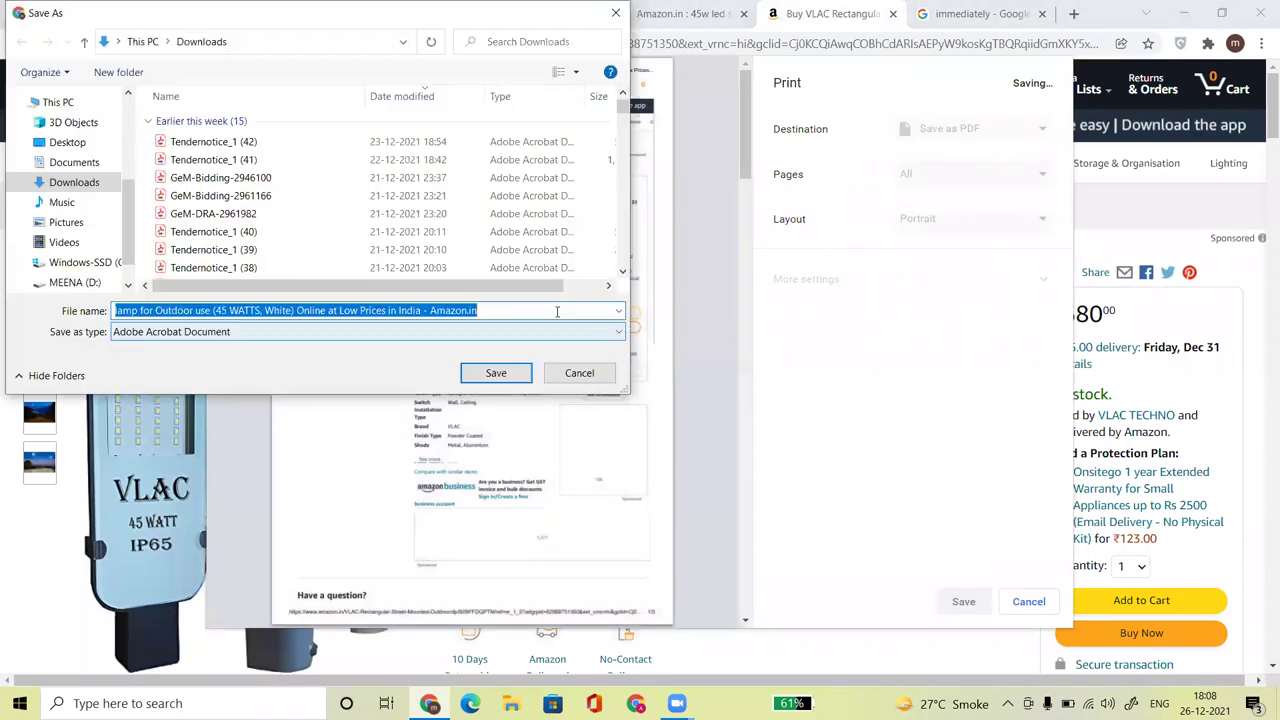
left_click(67, 142)
left_click(381, 310)
key("ctrl+a")
key("BackSpace")
type("led")
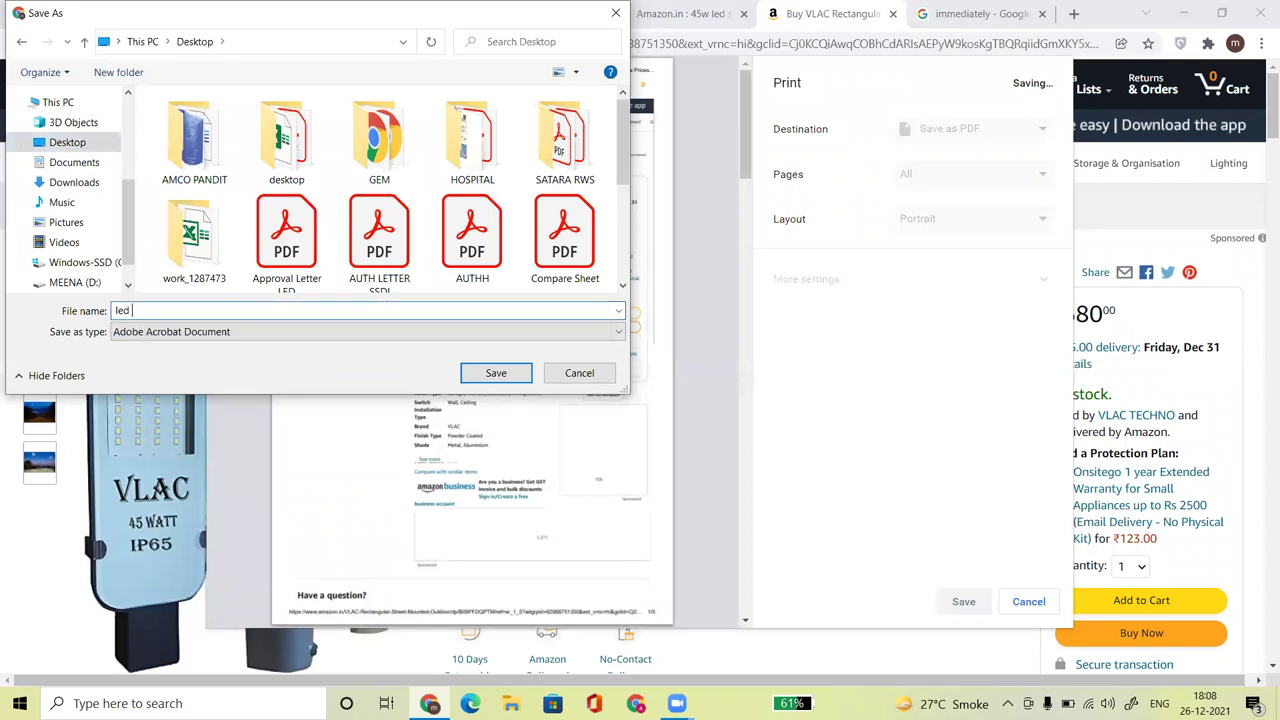
type(" light")
key("Return")
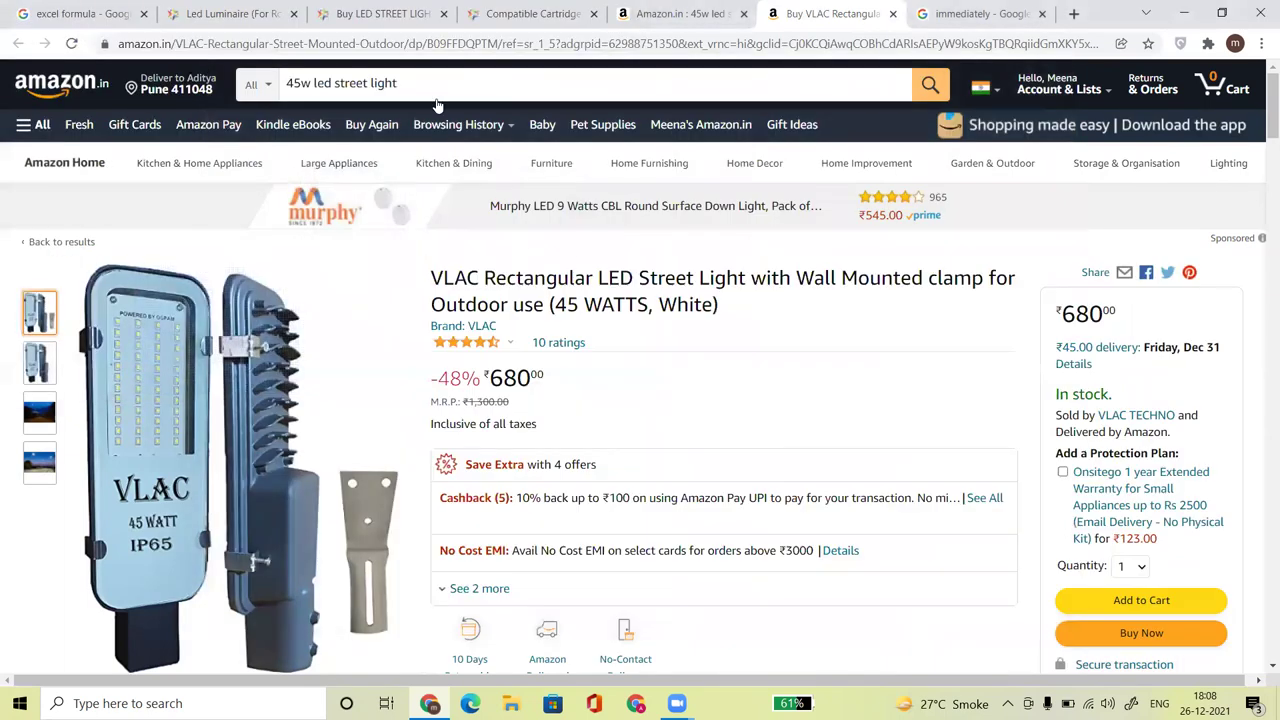
Step: Try to attach the "led light" PDF from the Desktop as documentary evidence in the incident report
left_click(363, 10)
left_click(288, 367)
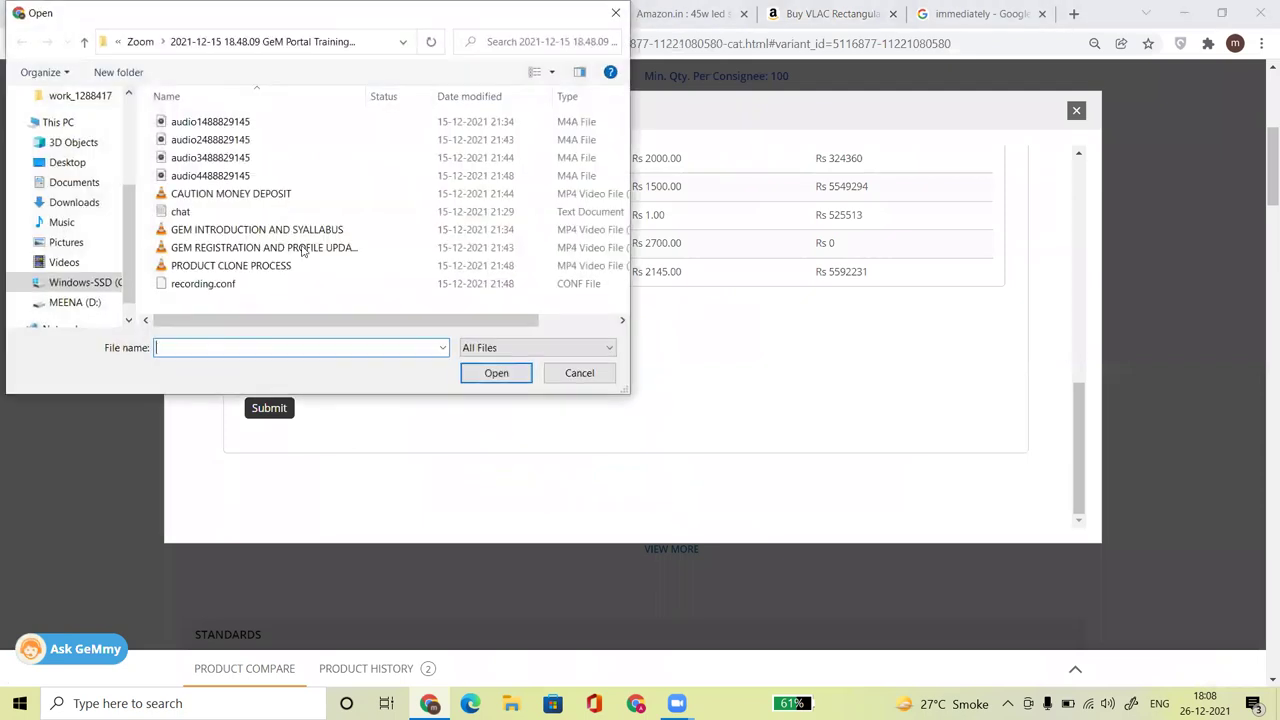
left_click(67, 162)
key("l")
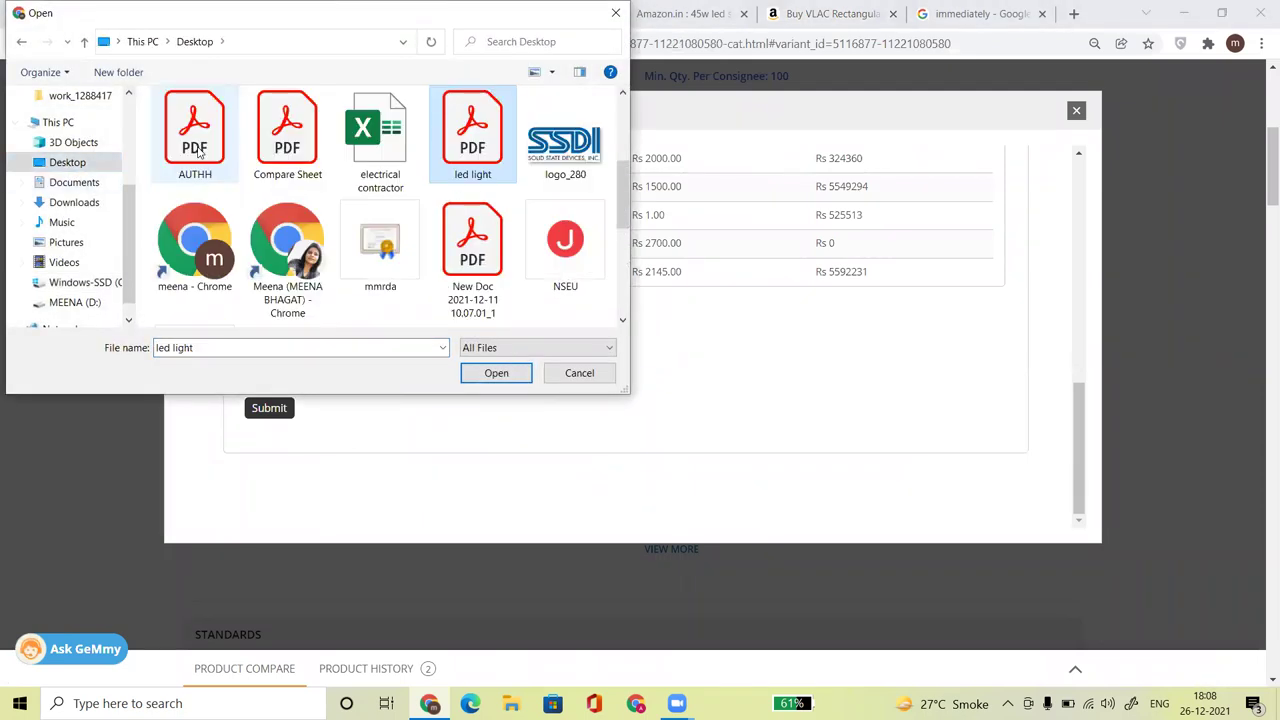
double_click(467, 141)
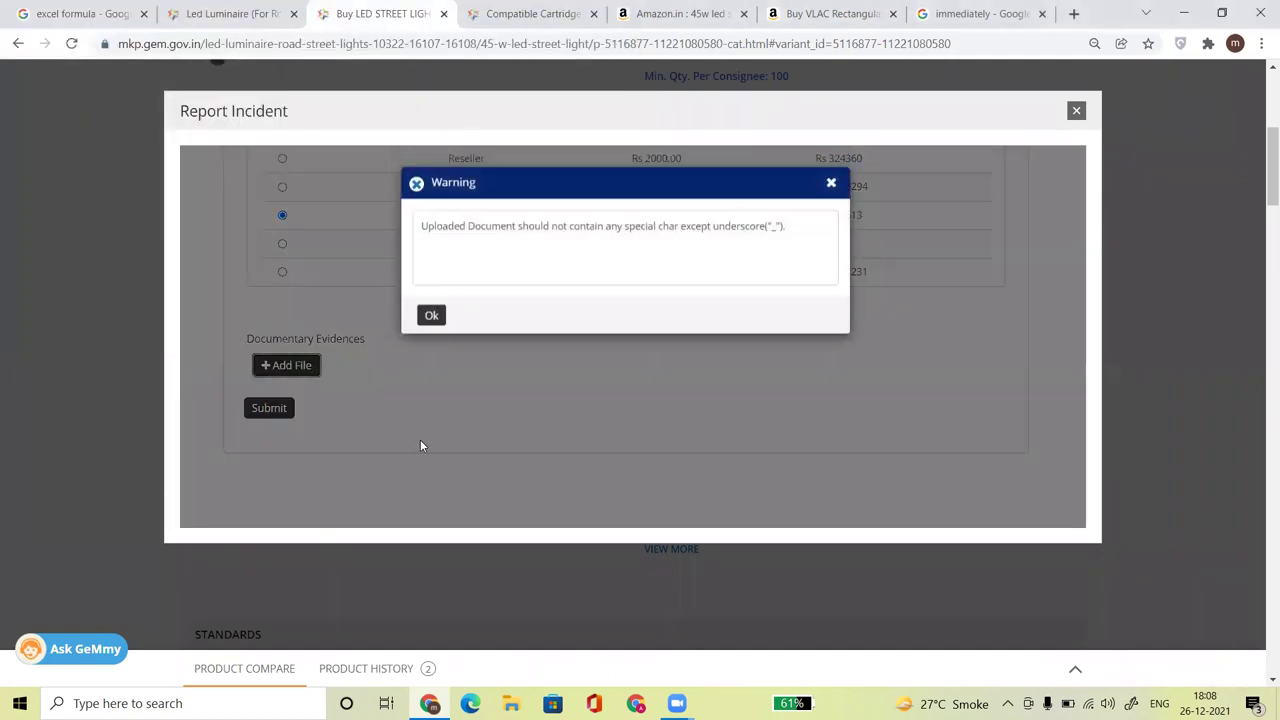
left_click(431, 312)
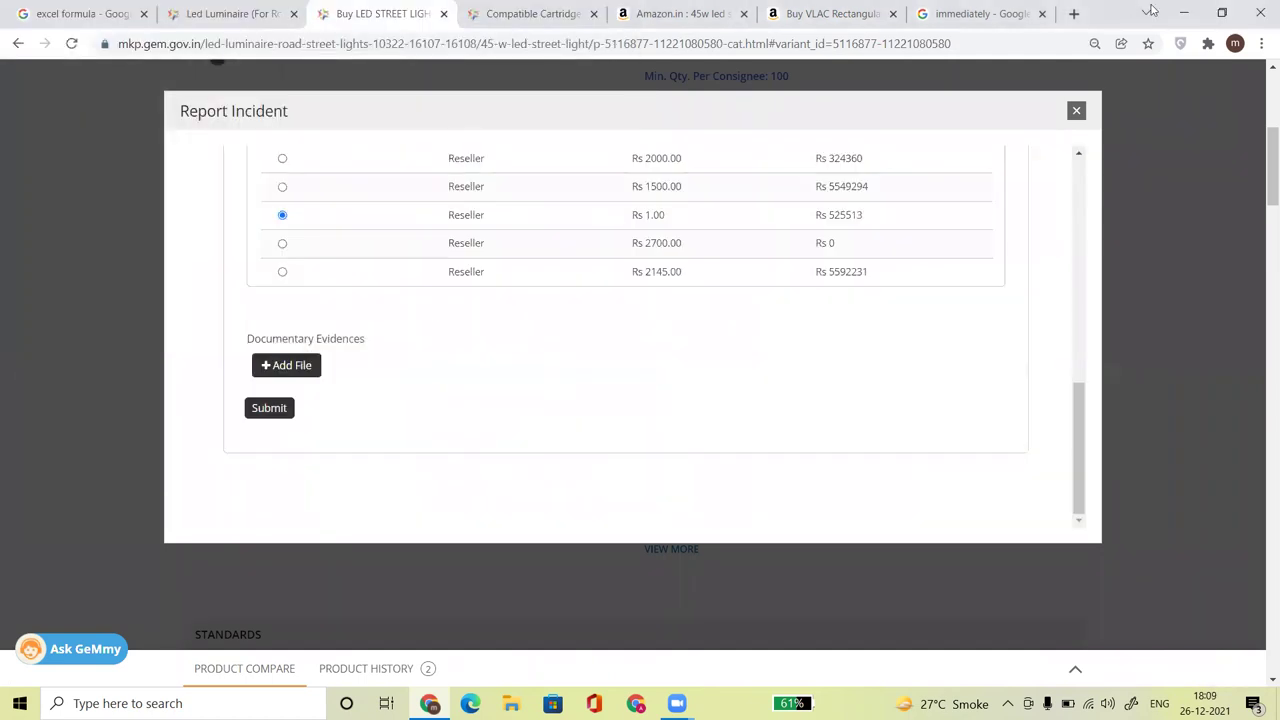
Step: Rename the "led light" PDF on the Windows desktop to "ledlight", without the space
left_click(1183, 13)
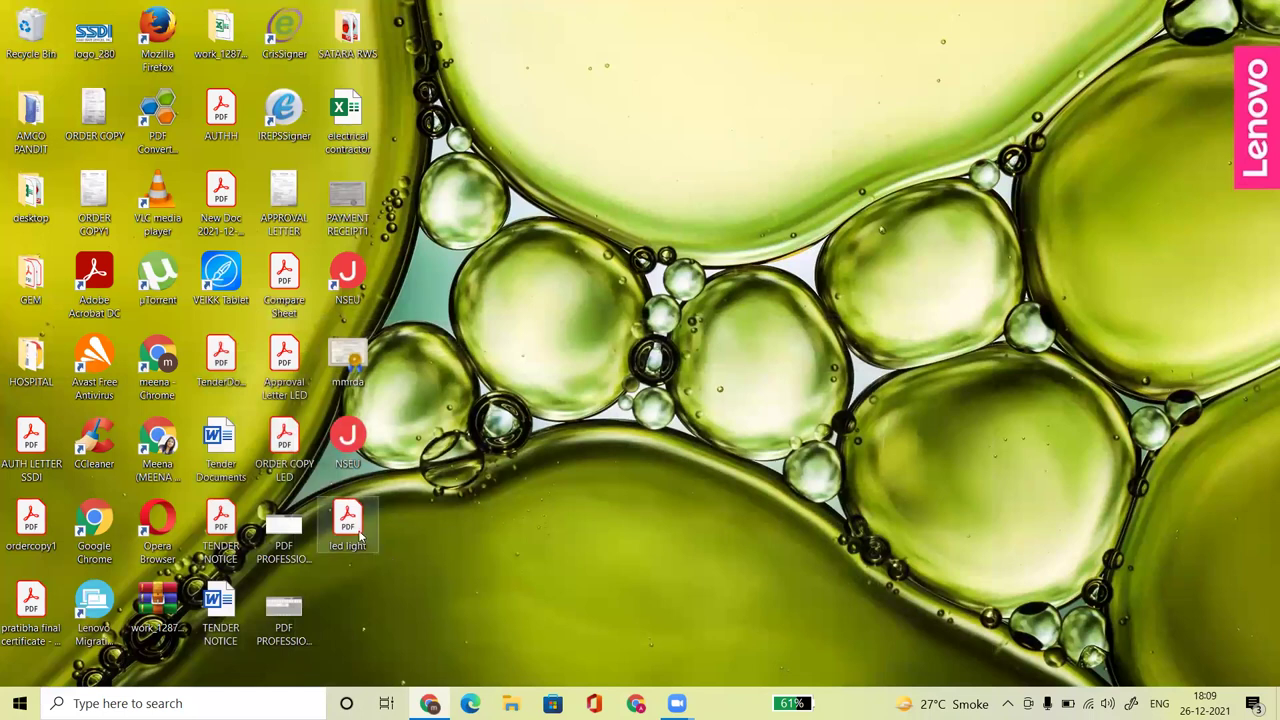
right_click(360, 538)
left_click(400, 489)
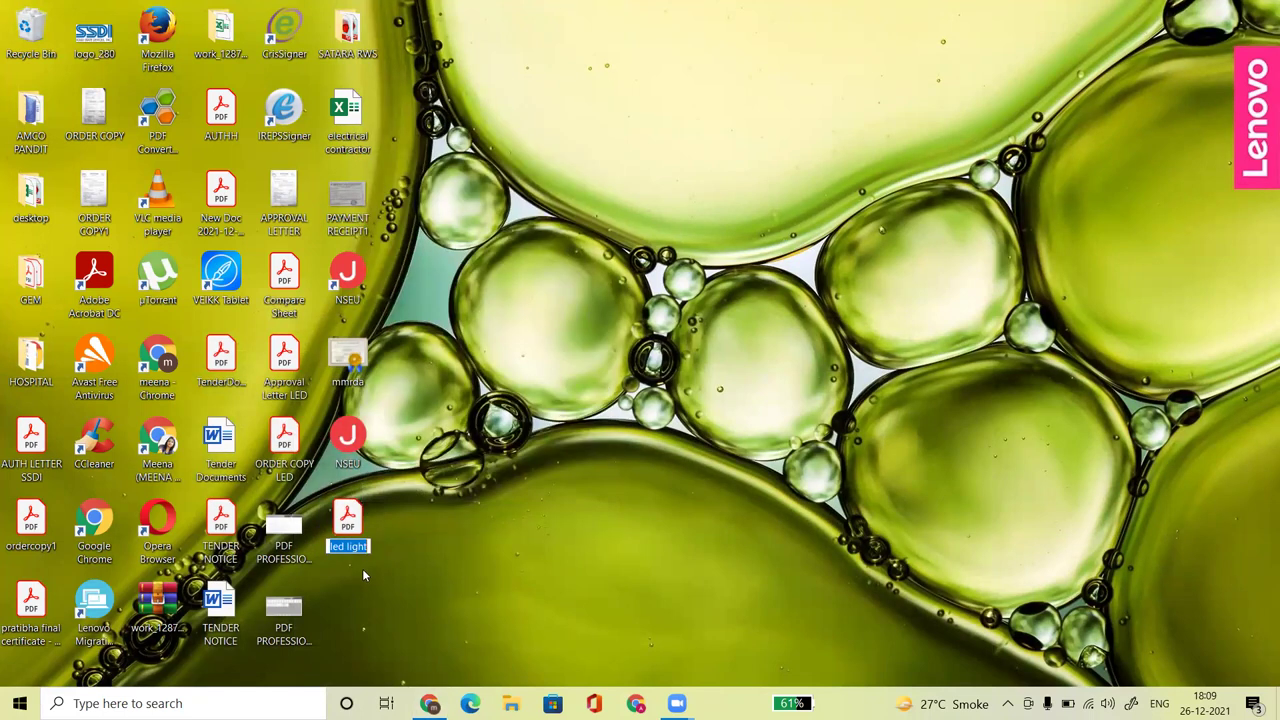
left_click(346, 542)
key("BackSpace")
left_click(497, 491)
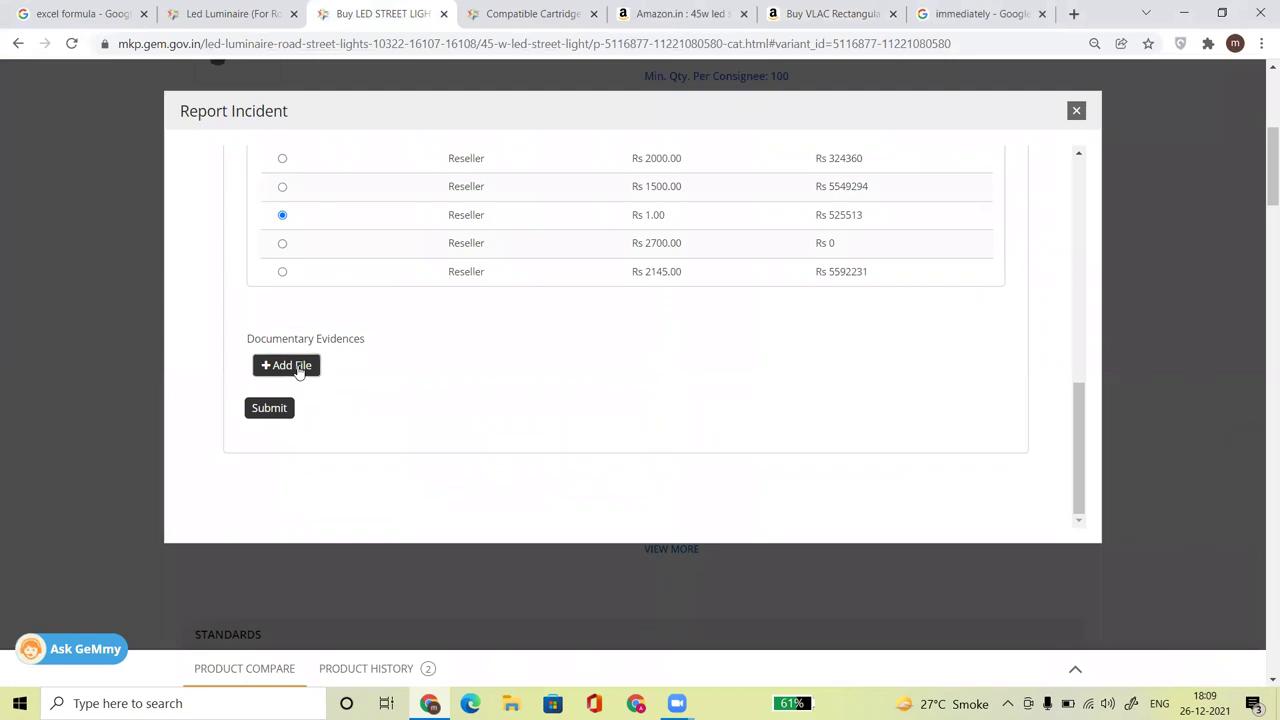
Step: Attach ledlight.pdf from the Desktop as documentary evidence and submit the incident report
left_click(297, 366)
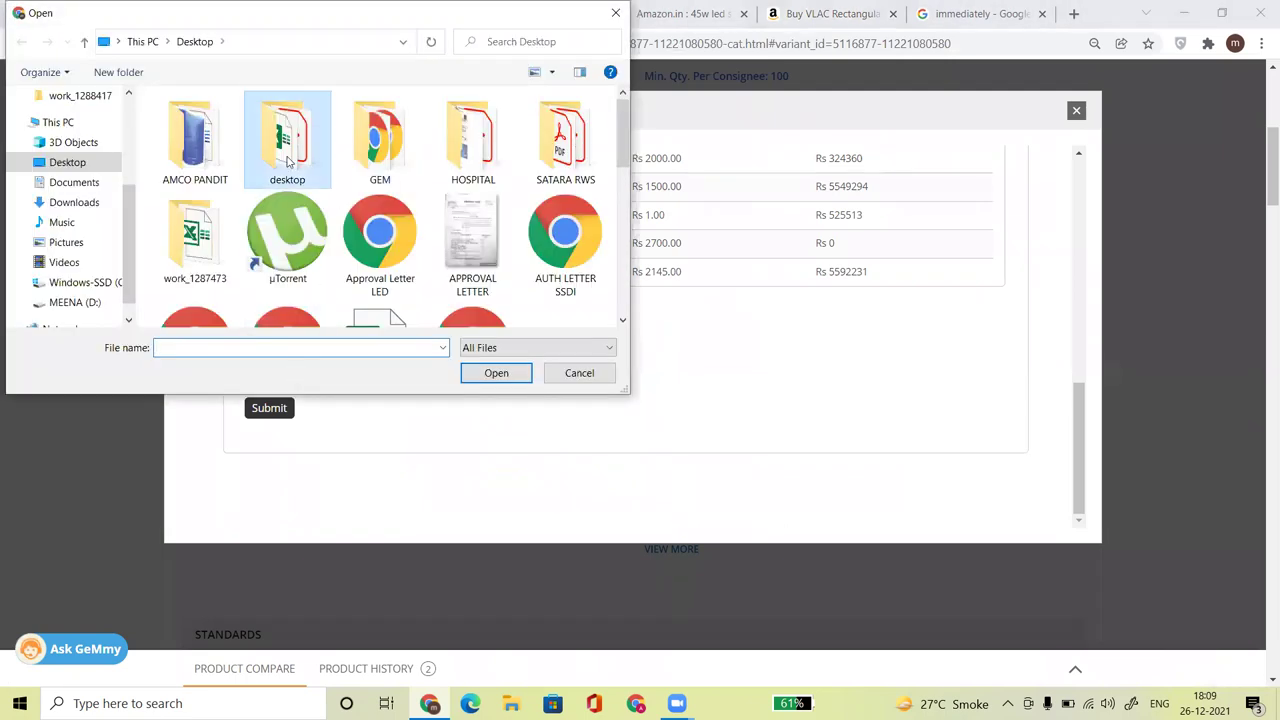
type("logo_280")
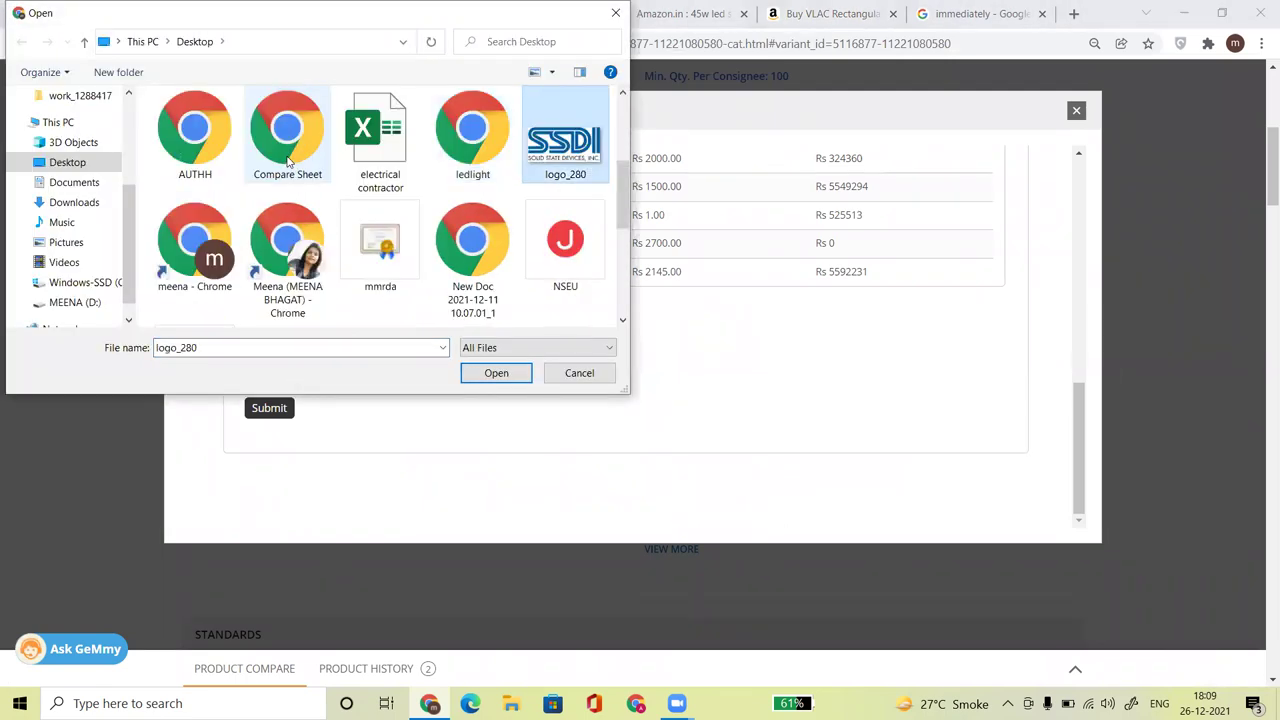
key("Left")
key("Return")
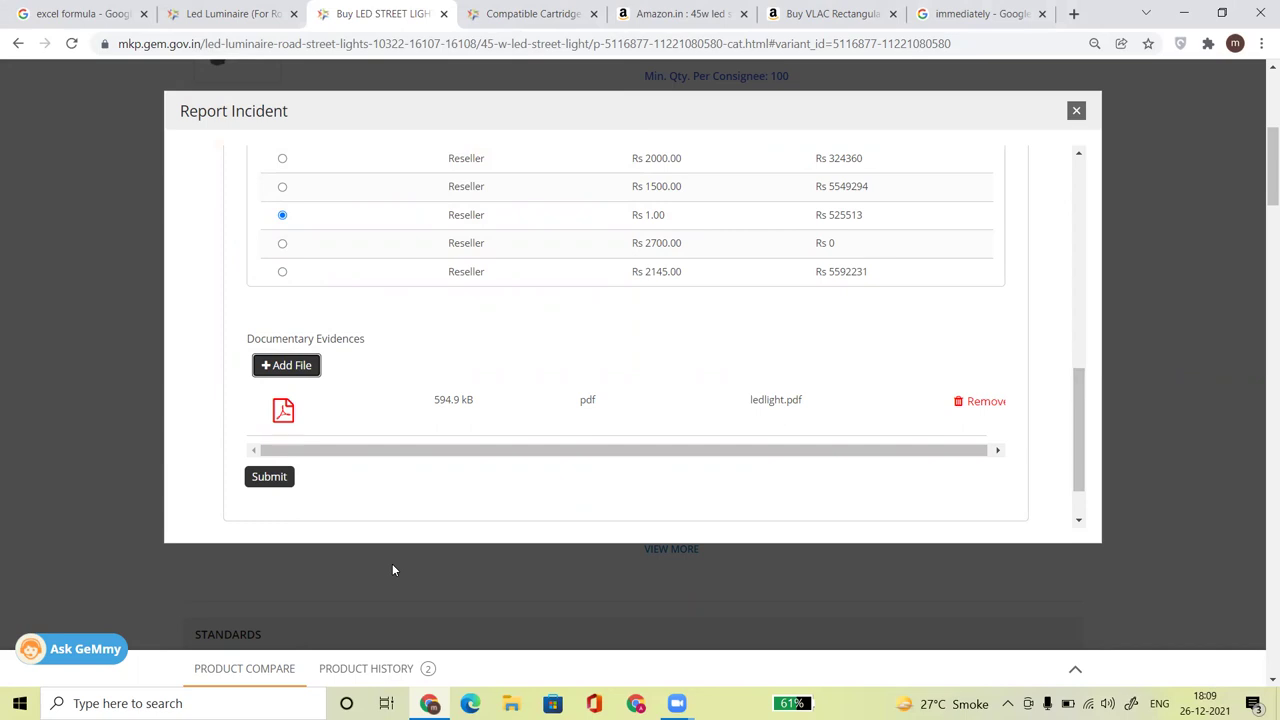
left_click(270, 480)
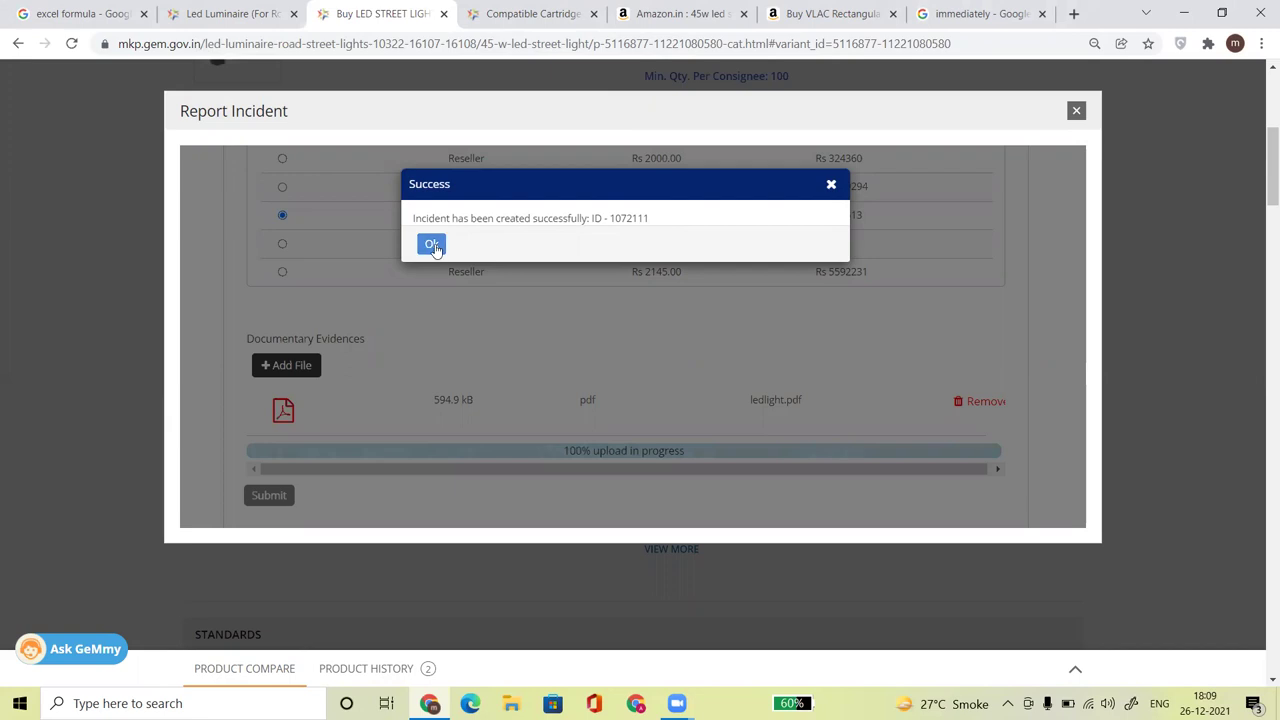
left_click(432, 245)
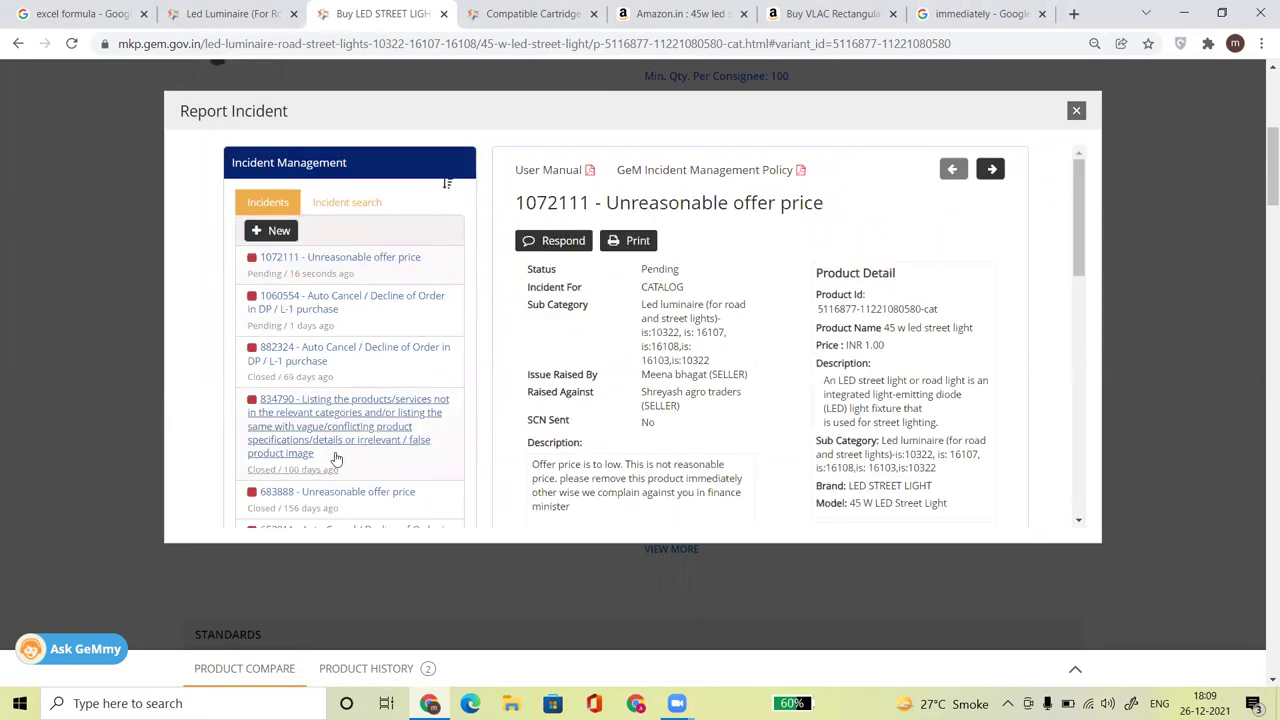
Step: Review the new incident's price details and the rejected "Offering product with false authorization" incident with its responses
left_click_drag(1080, 242, 1106, 340)
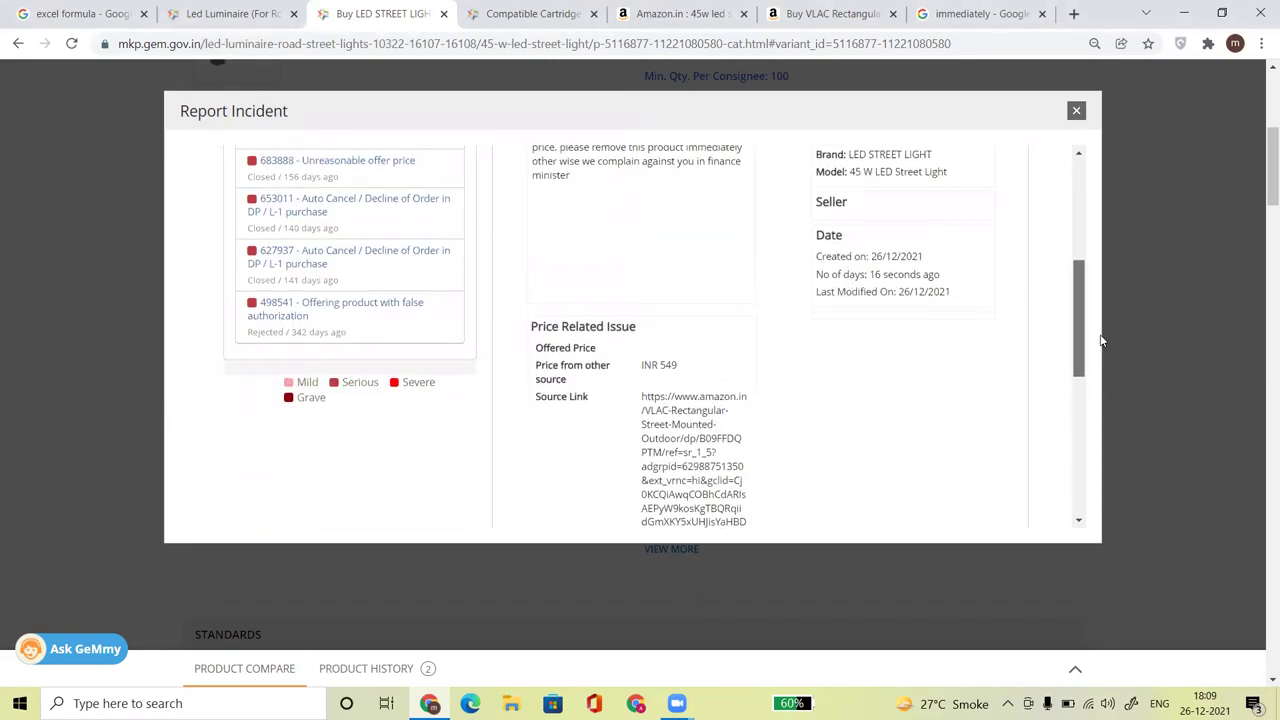
left_click(317, 314)
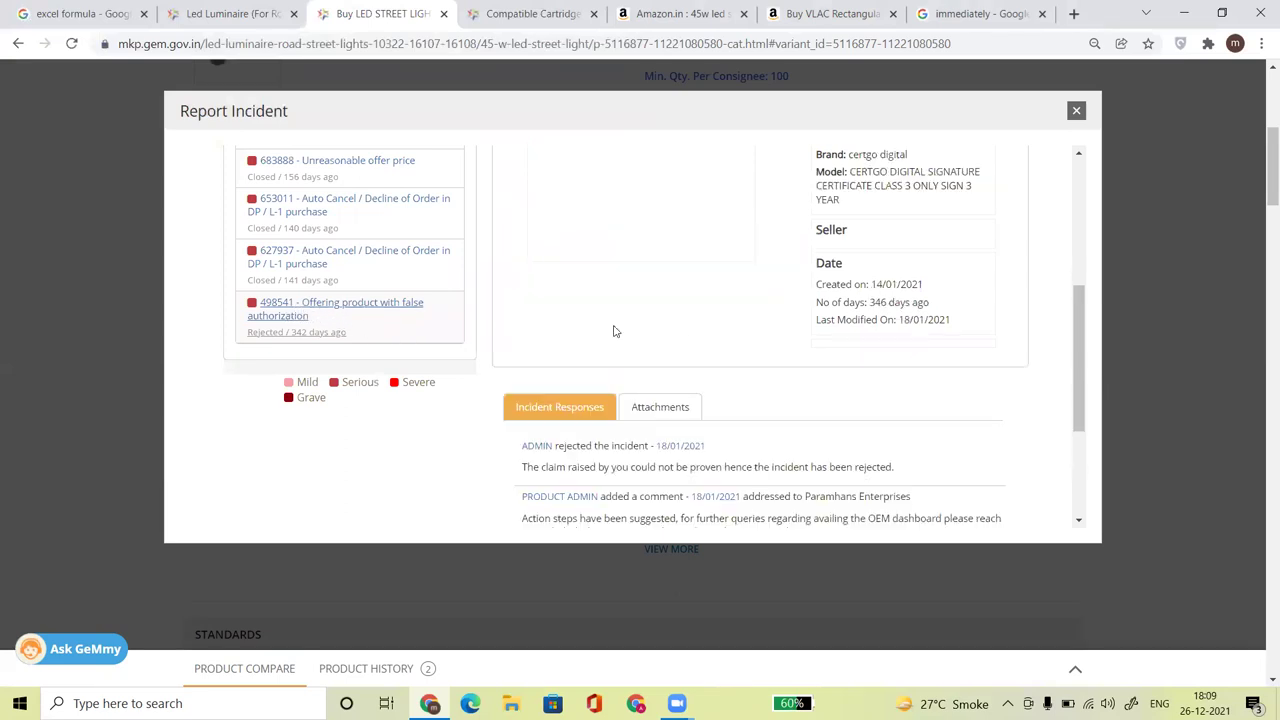
left_click_drag(1080, 334, 1066, 233)
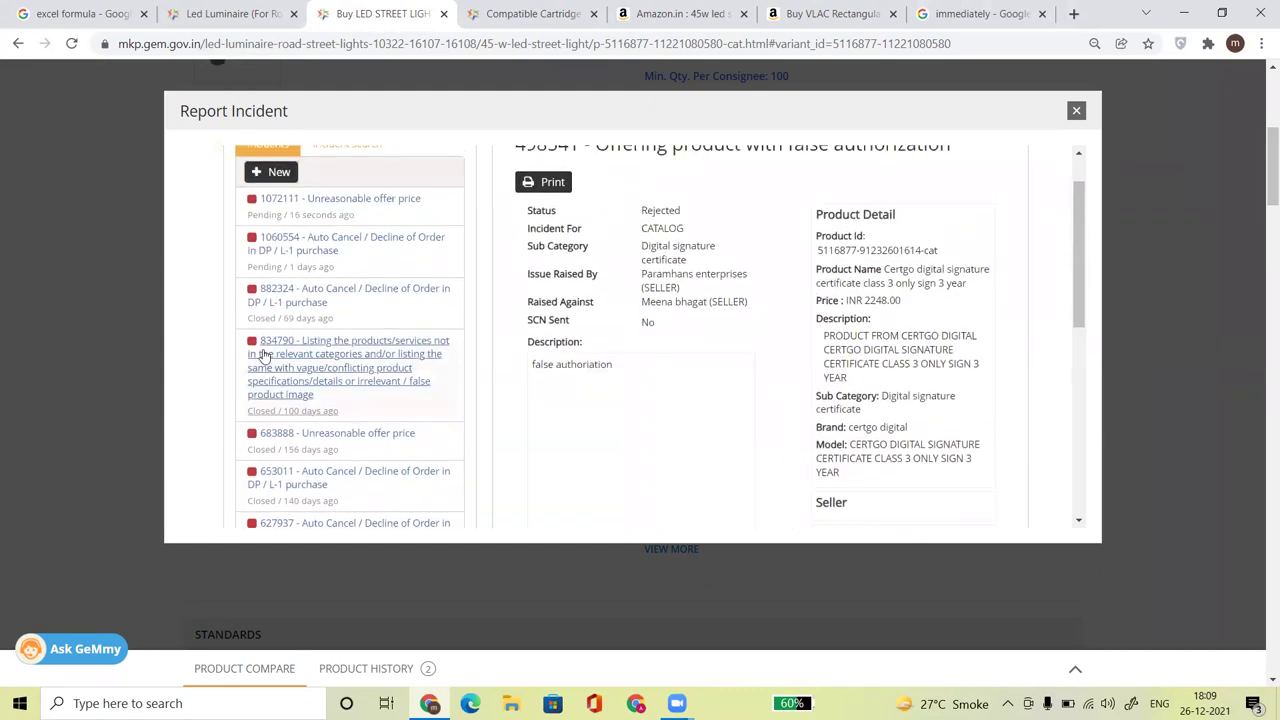
Step: Send Admin the response "Due to Covid , Product is not available in market" on the pending Auto Cancel / Decline of Order incident
left_click(330, 245)
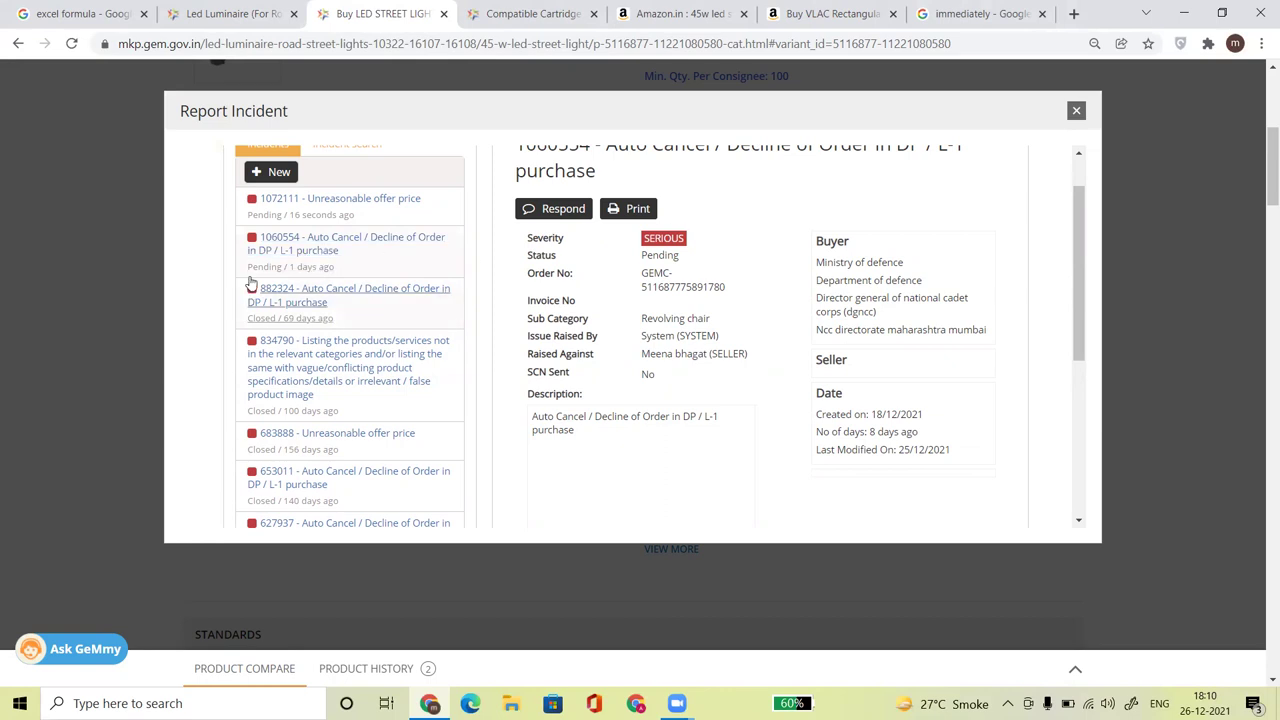
left_click(561, 217)
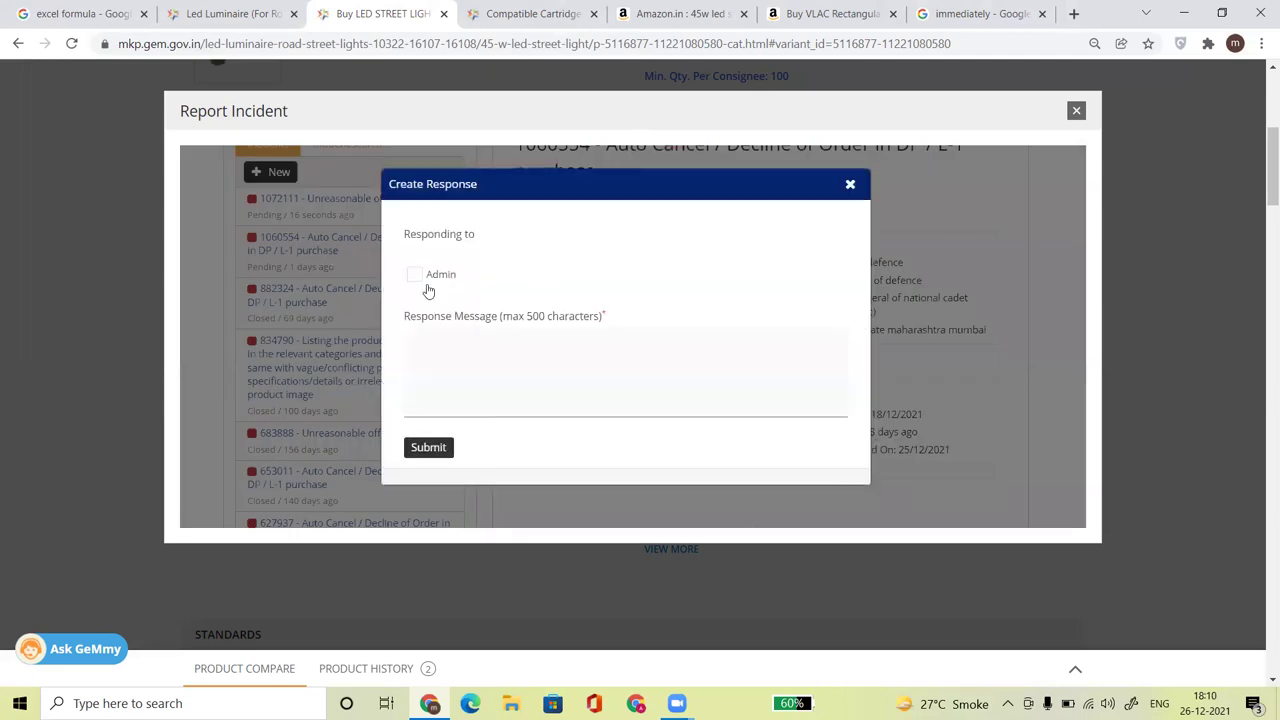
left_click(416, 276)
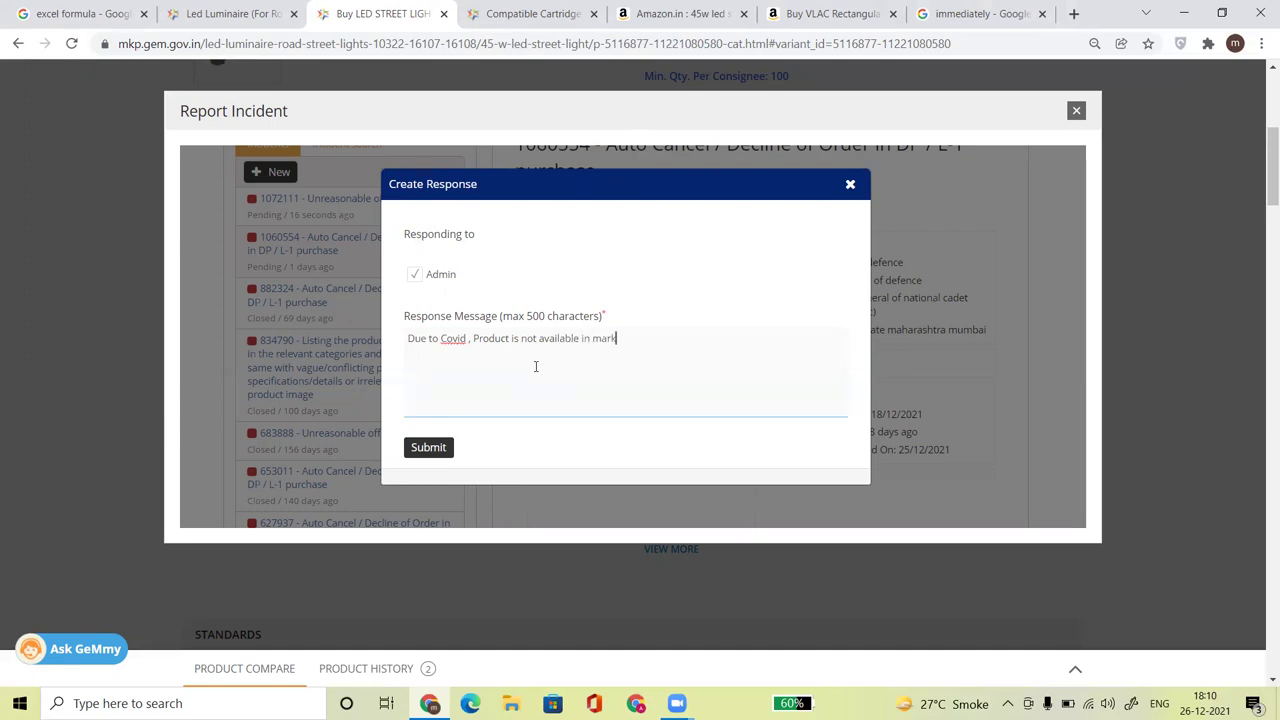
left_click(428, 447)
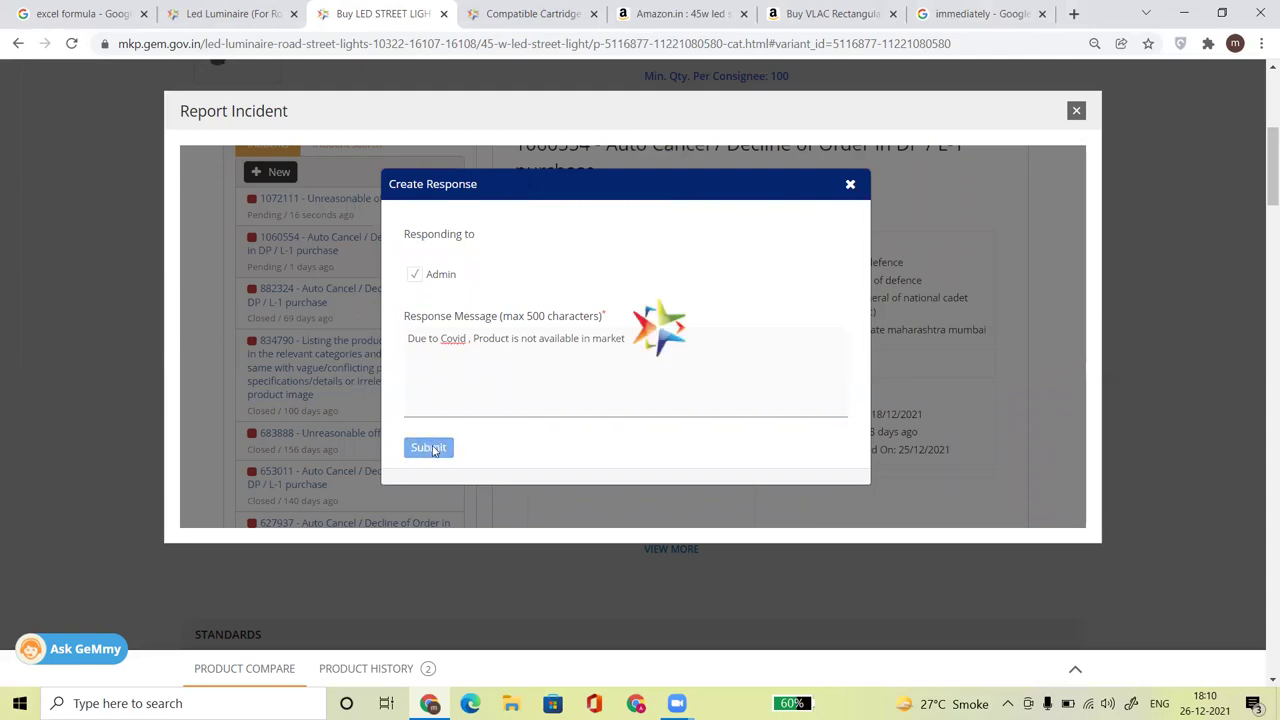
left_click(430, 244)
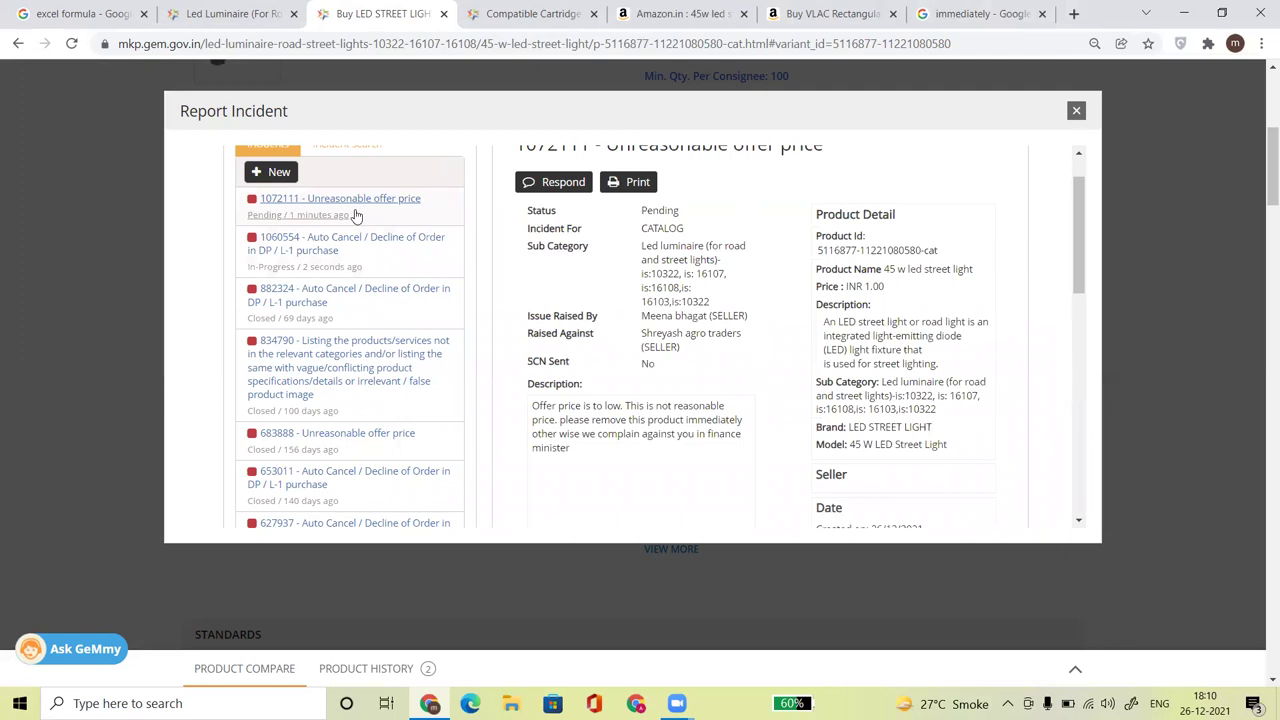
Step: Review the new "Unreasonable offer price" incident down to its responses section, and close the Report Incident window
left_click_drag(1080, 184, 1080, 155)
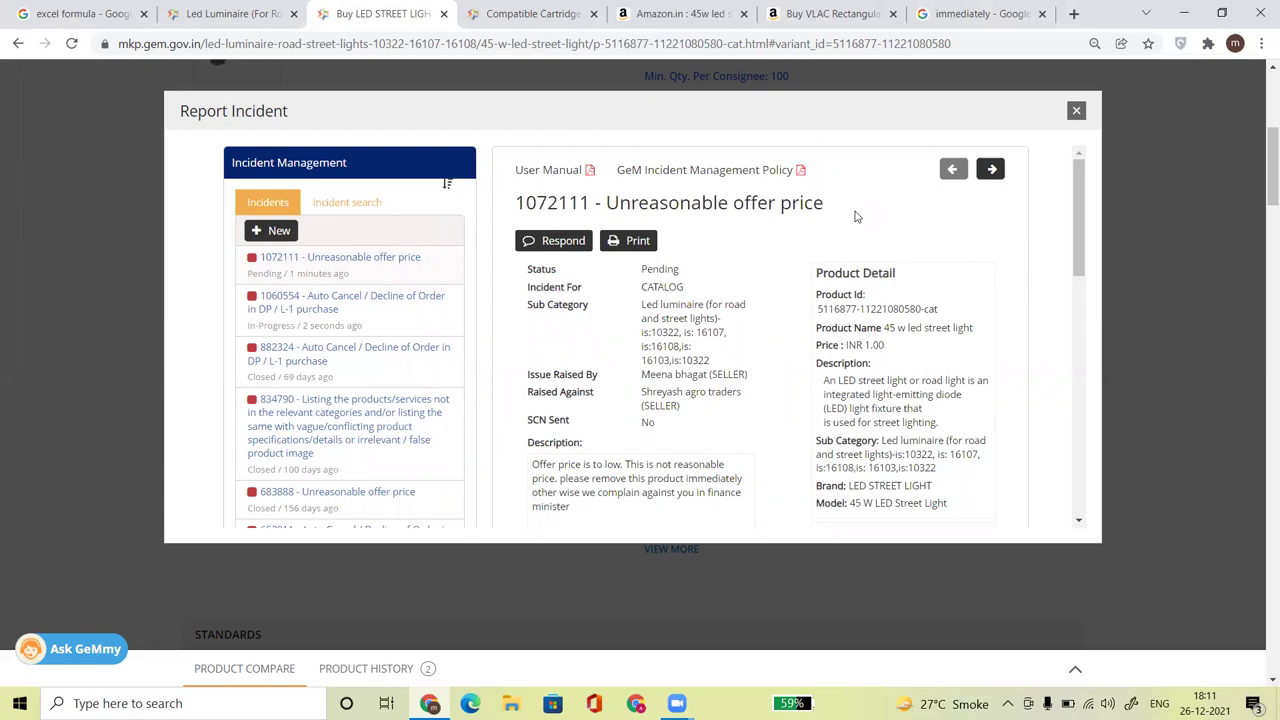
left_click(343, 263)
scroll(1080, 260, "down", 2)
scroll(1093, 362, "down", 10)
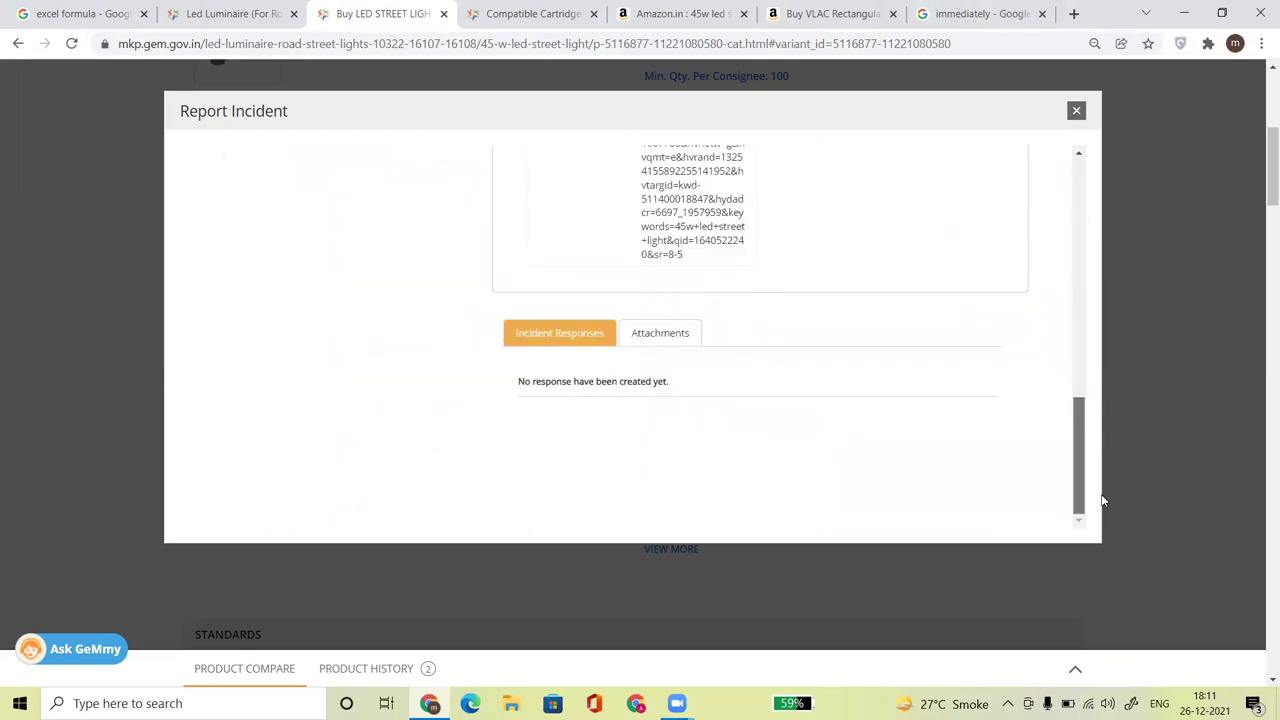
scroll(1093, 254, "up", 10)
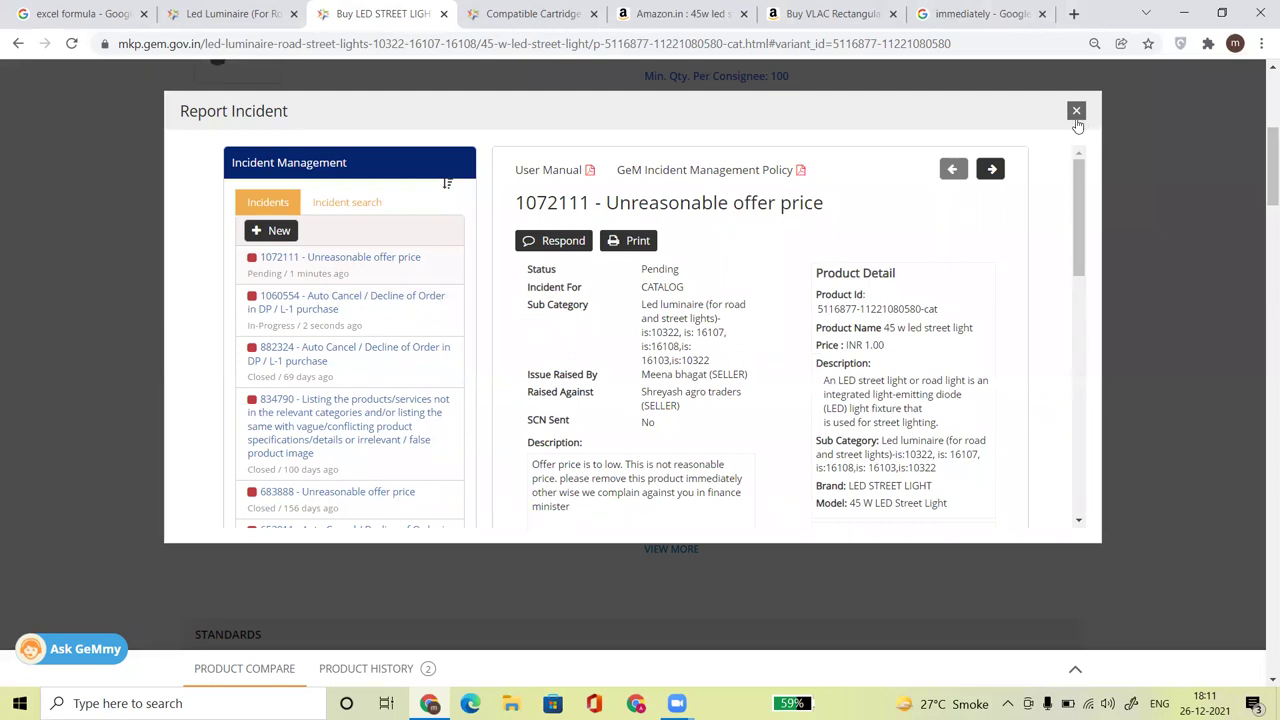
left_click(1077, 112)
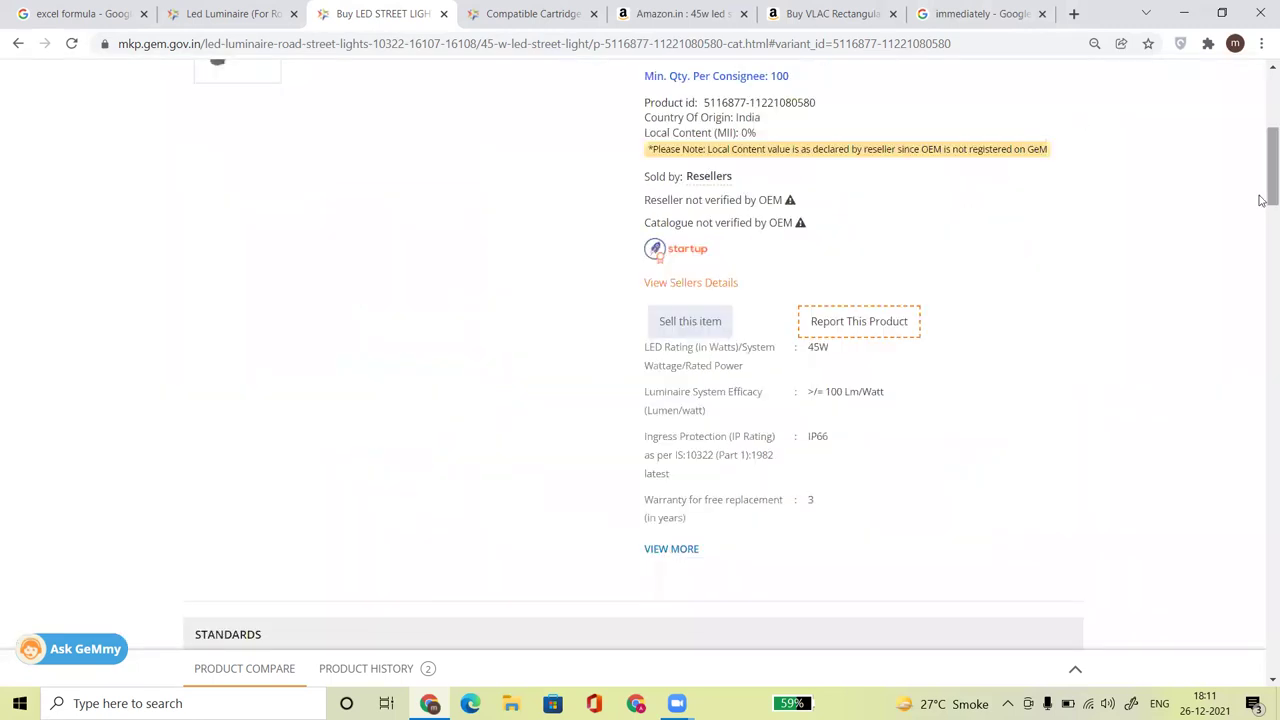
Step: Open the Raise a Ticket form of the GeM Support Desk from the product page's help options
left_click_drag(1262, 198, 1191, 140)
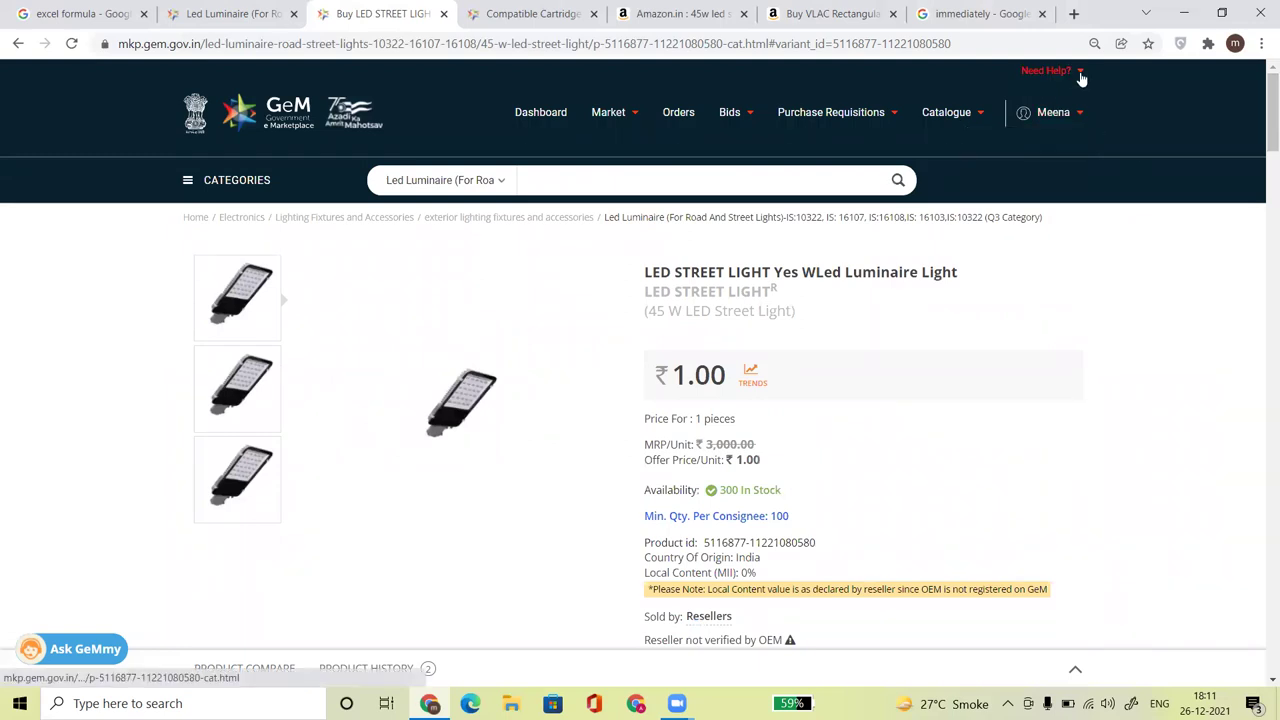
mouse_move(1081, 77)
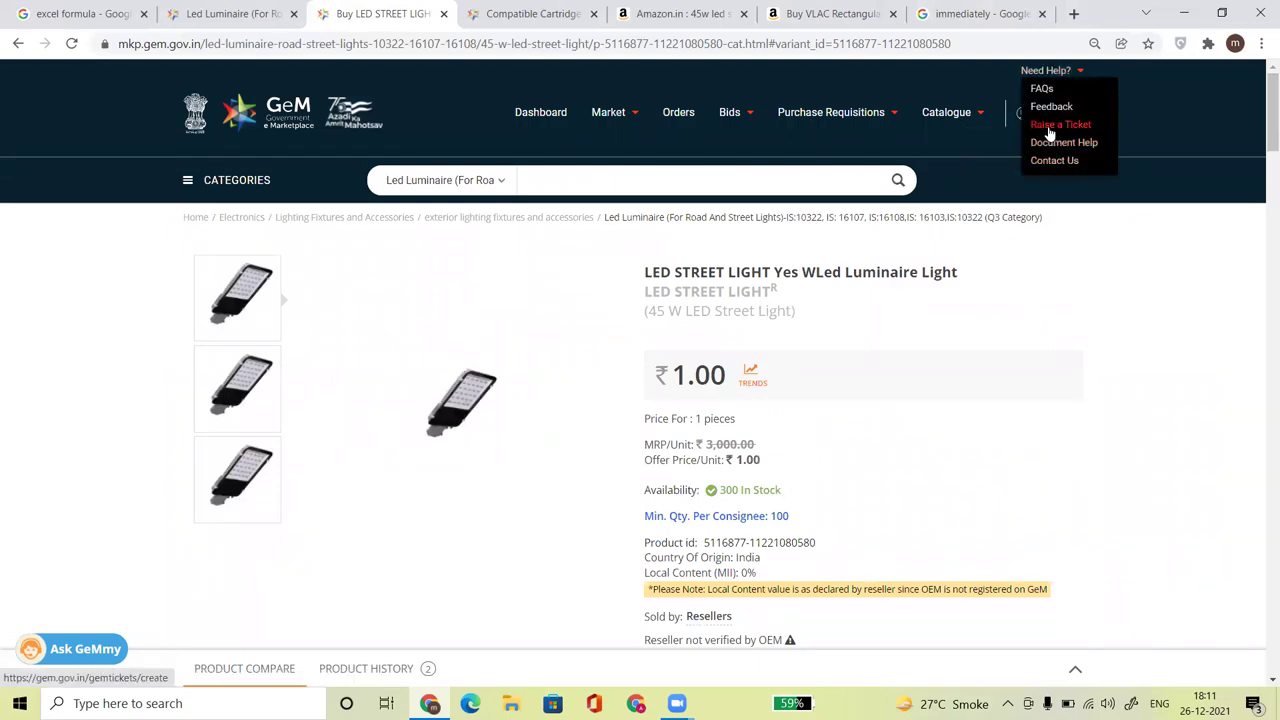
left_click(1048, 129)
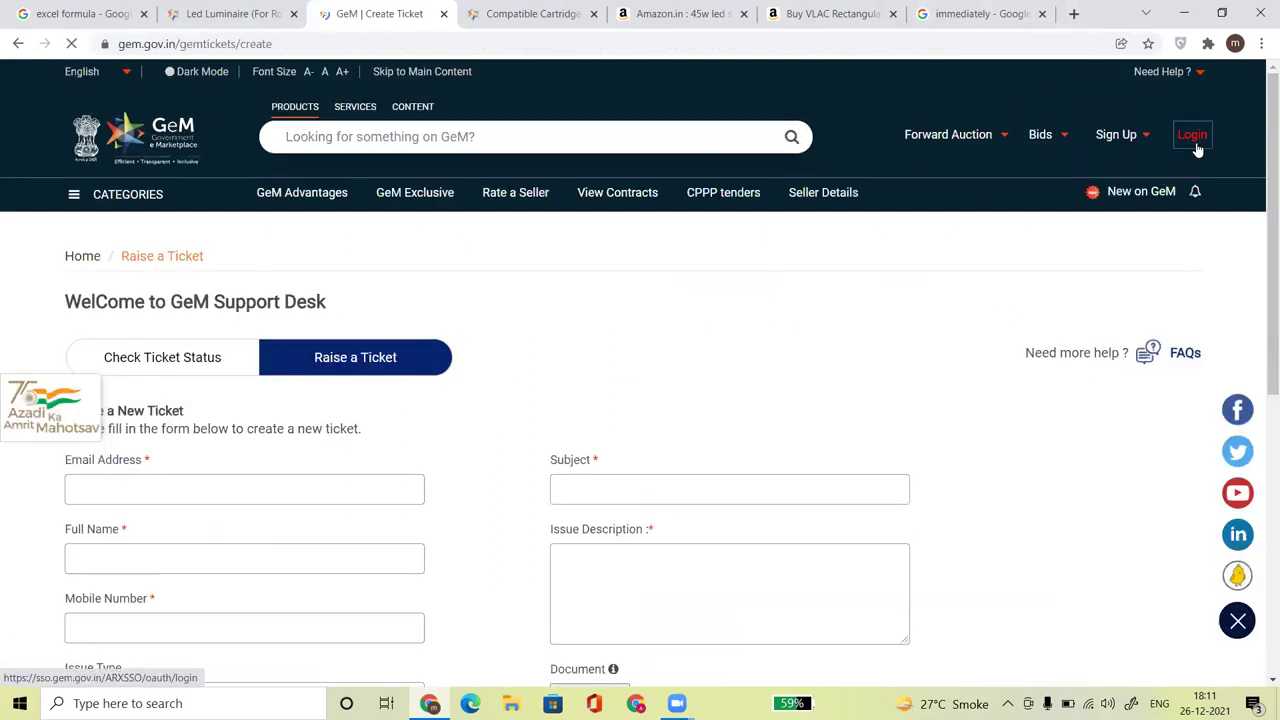
Step: Return to the logged-in seller account and open Report an Incident from its help options
left_click(1196, 145)
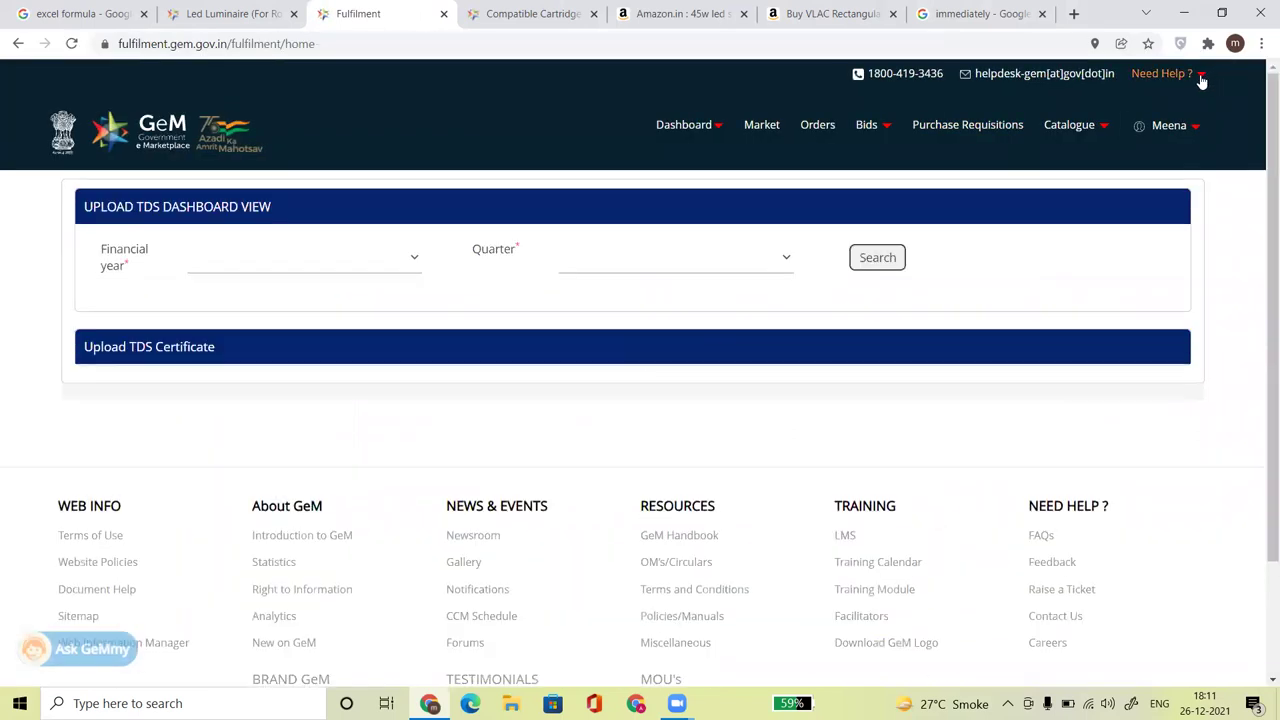
left_click(1202, 80)
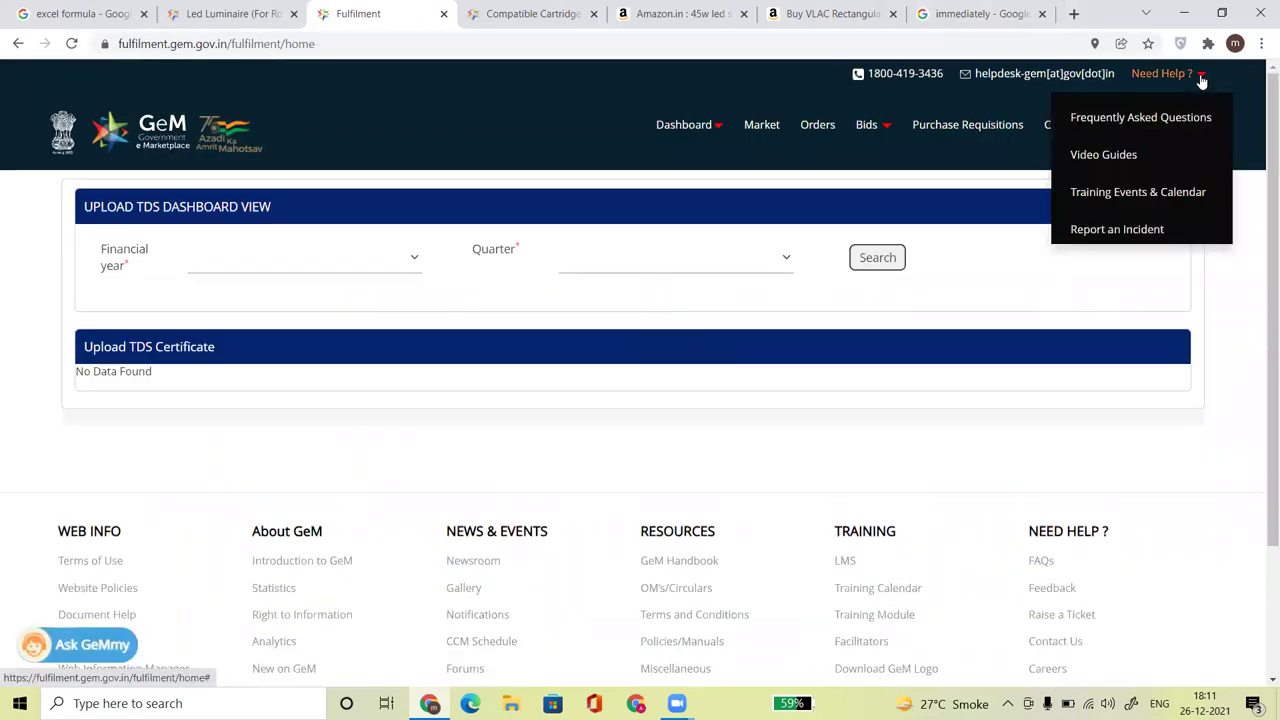
left_click(1110, 233)
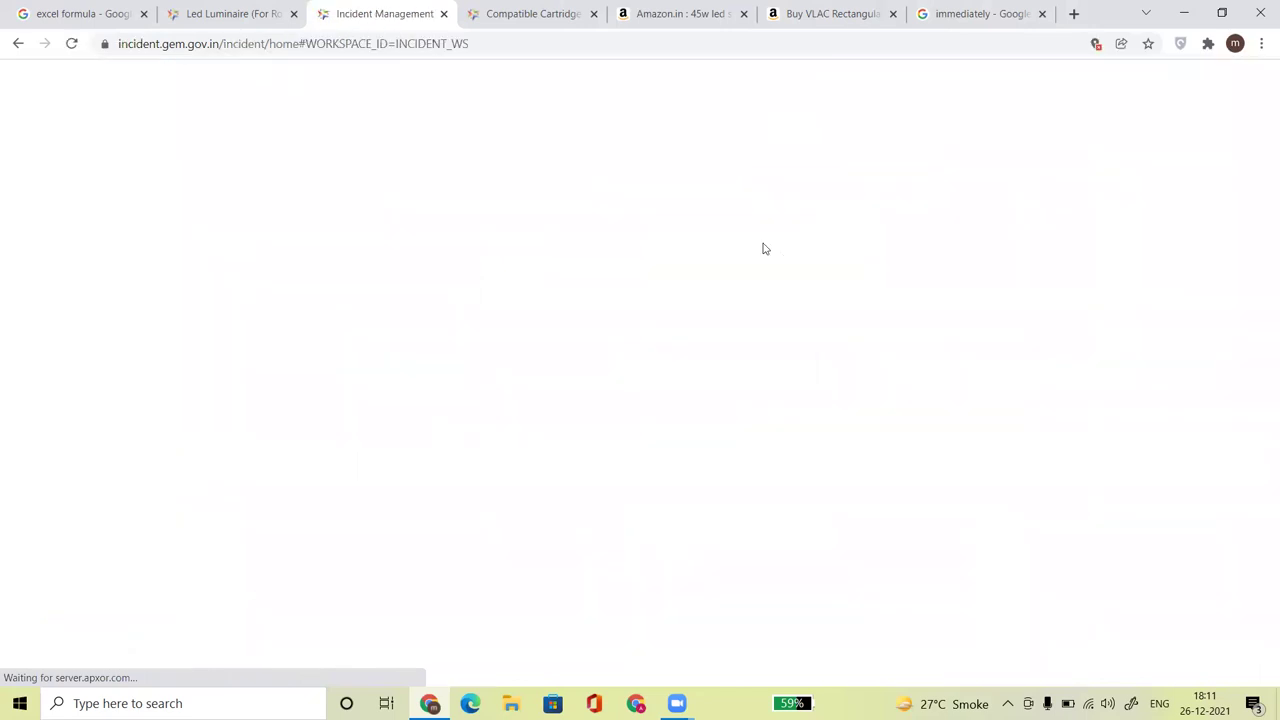